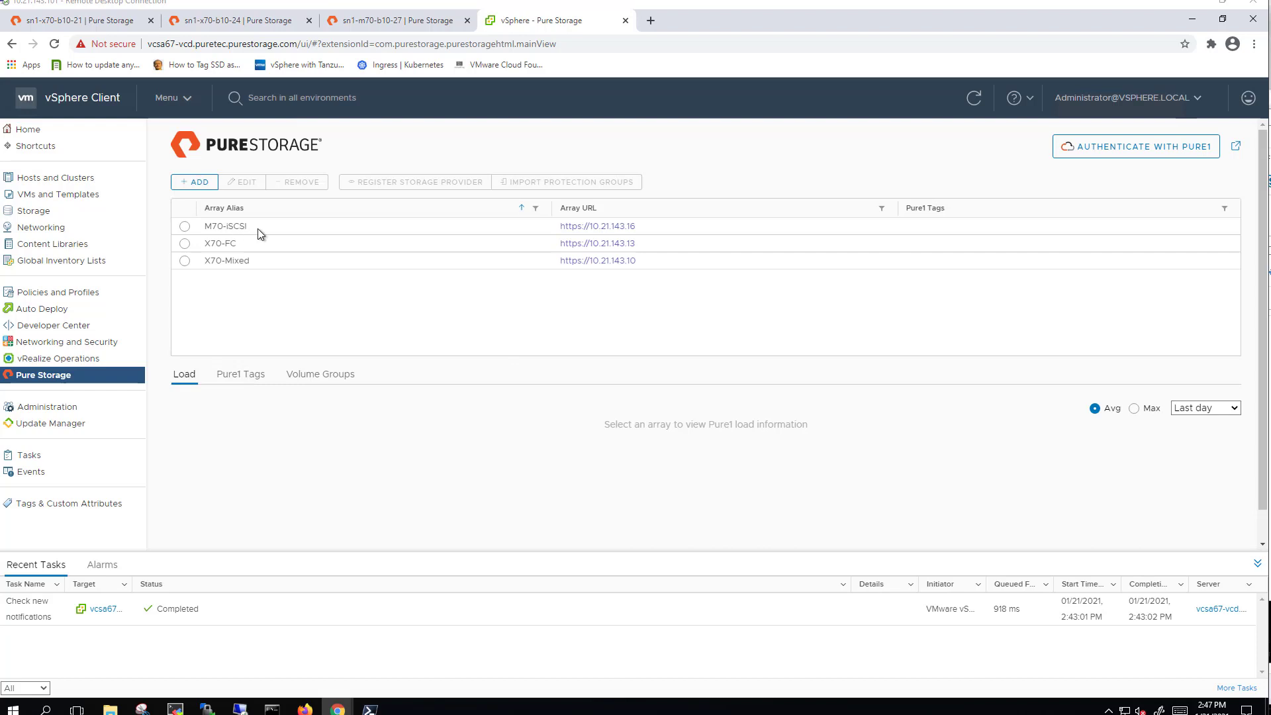
Step: Check the installed Pure Storage Plugin version among the client plug-ins in the vCenter administration area
{"action": "left_click", "coordinate": [257, 230]}
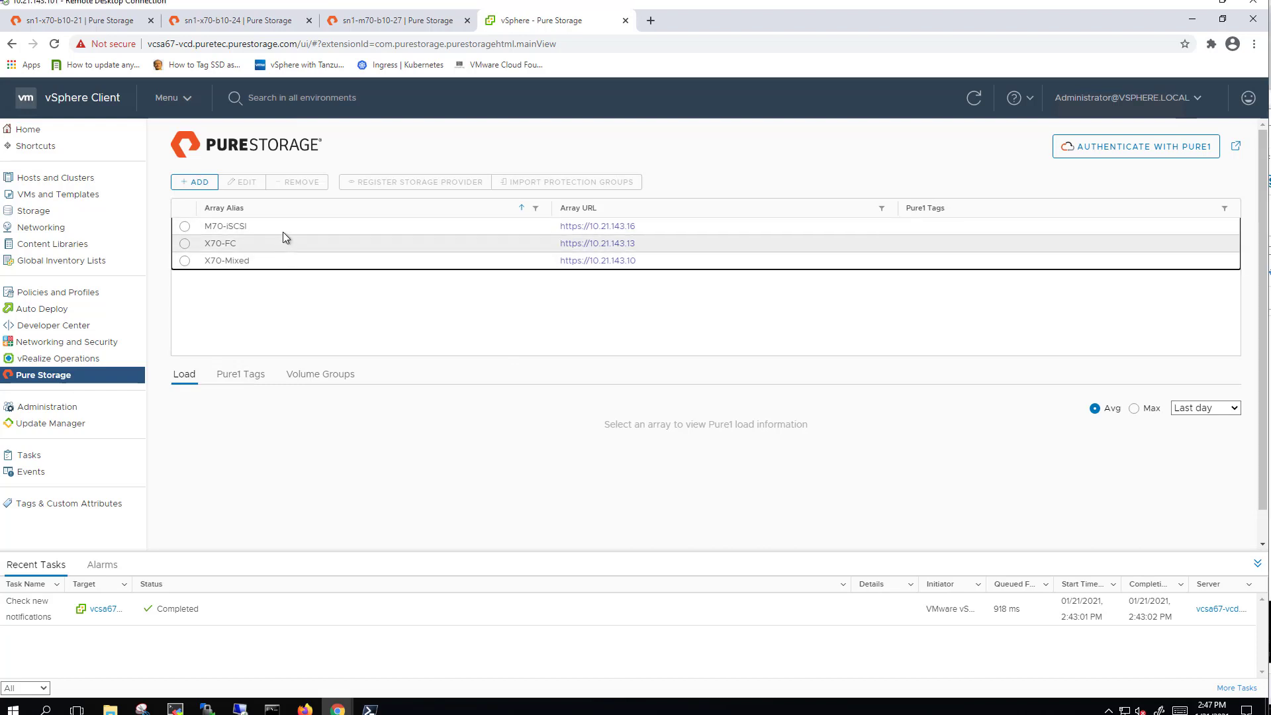
{"action": "left_click", "coordinate": [167, 100]}
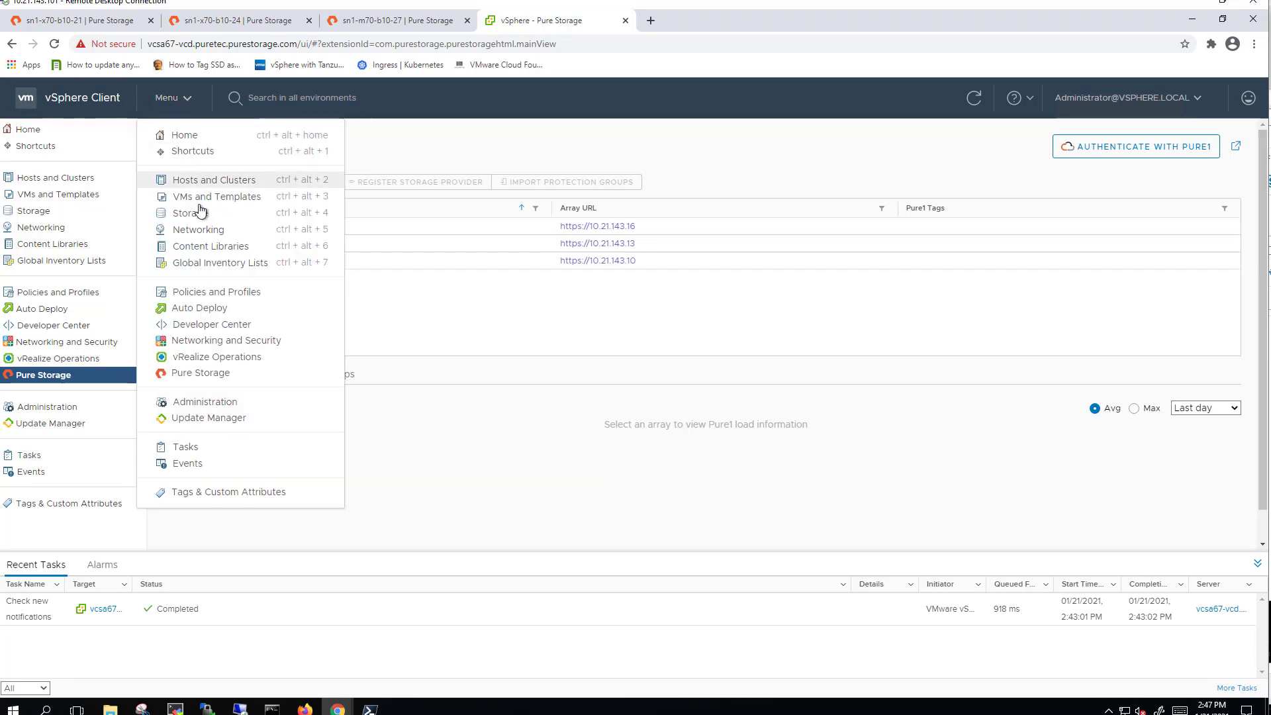
{"action": "left_click", "coordinate": [236, 403]}
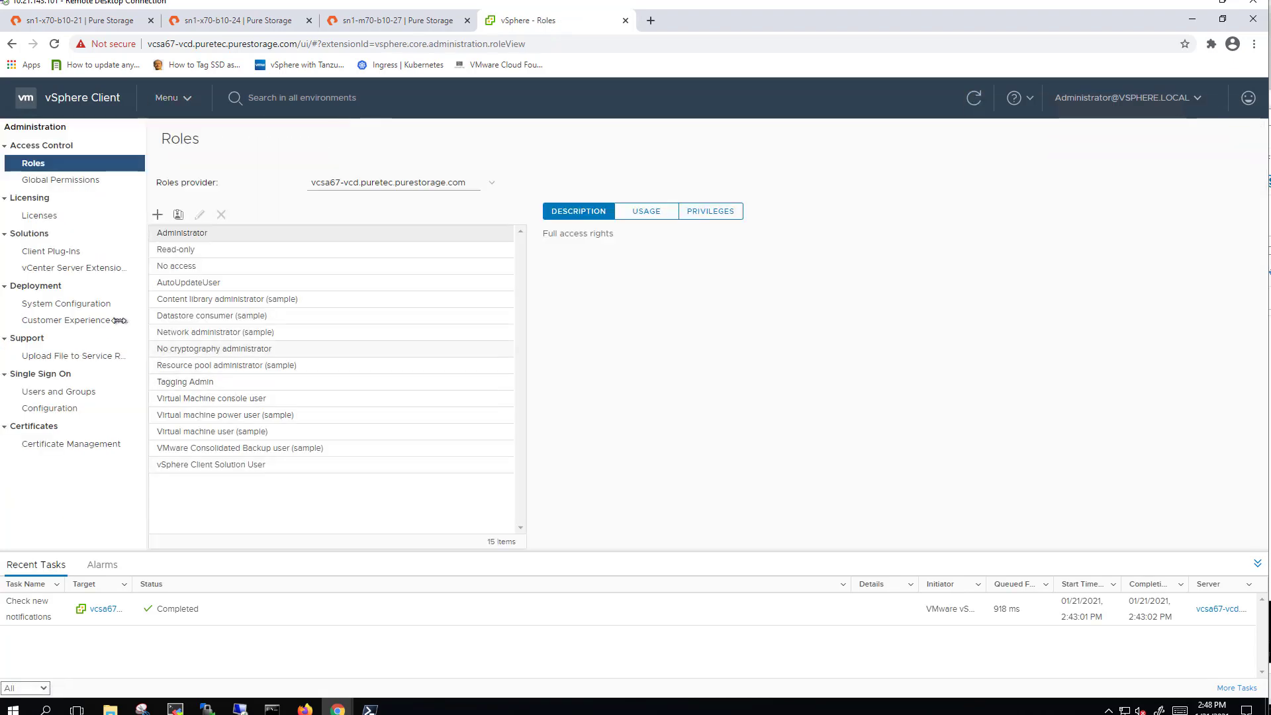
{"action": "left_click", "coordinate": [65, 258]}
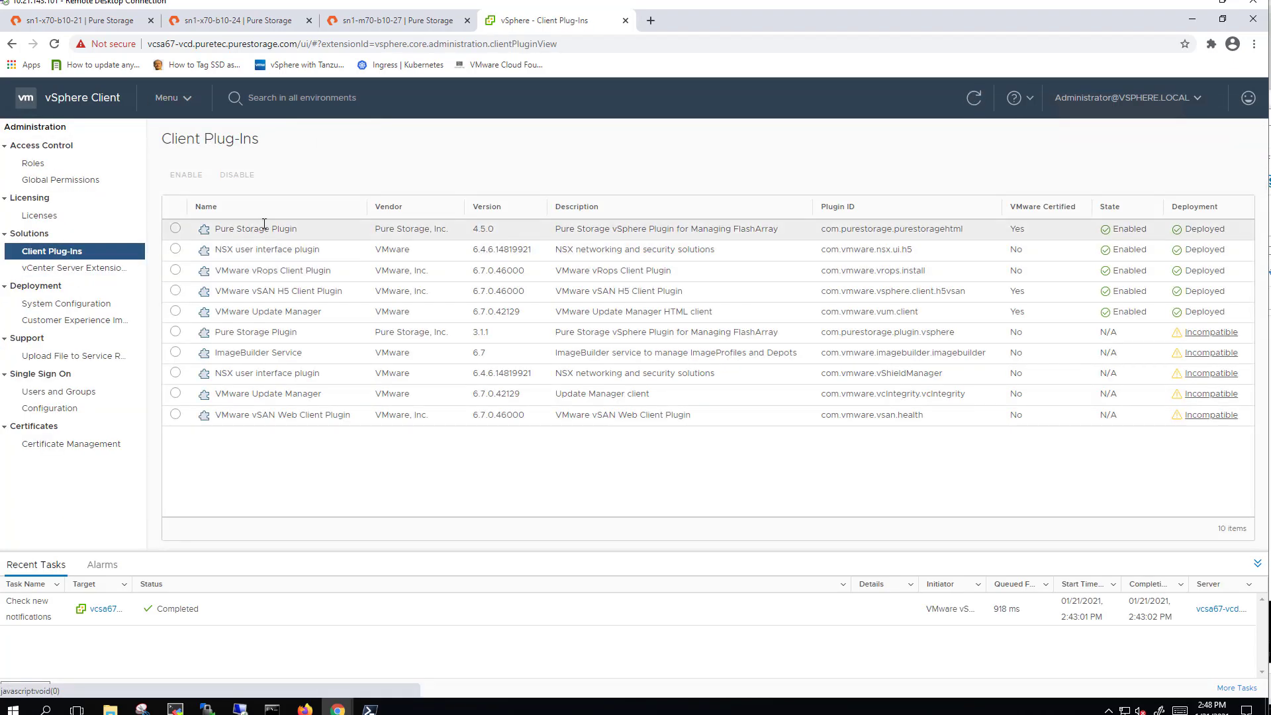
{"action": "left_click_drag", "start_coordinate": [494, 228], "coordinate": [469, 228]}
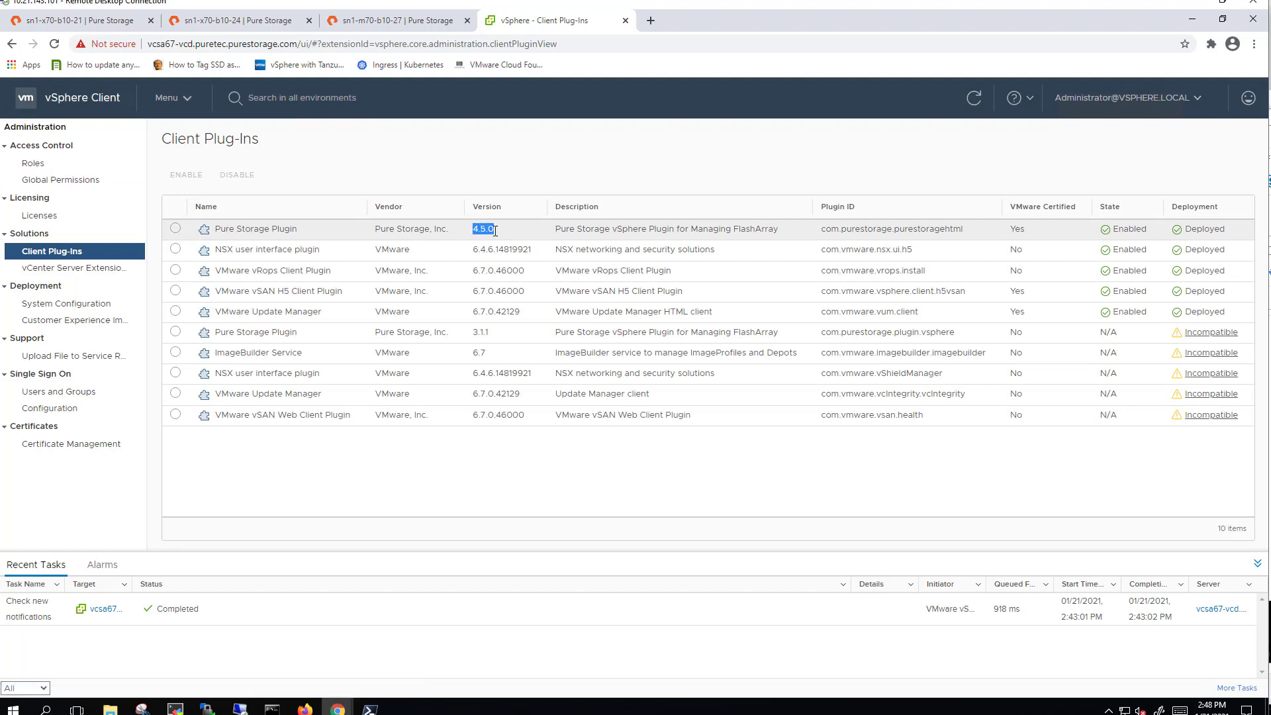
Step: Examine the Pure Storage array connection status in the summary of host sn1-m4-ch1-06 in the Mountain View cluster
{"action": "left_click", "coordinate": [169, 98]}
{"action": "left_click", "coordinate": [194, 181]}
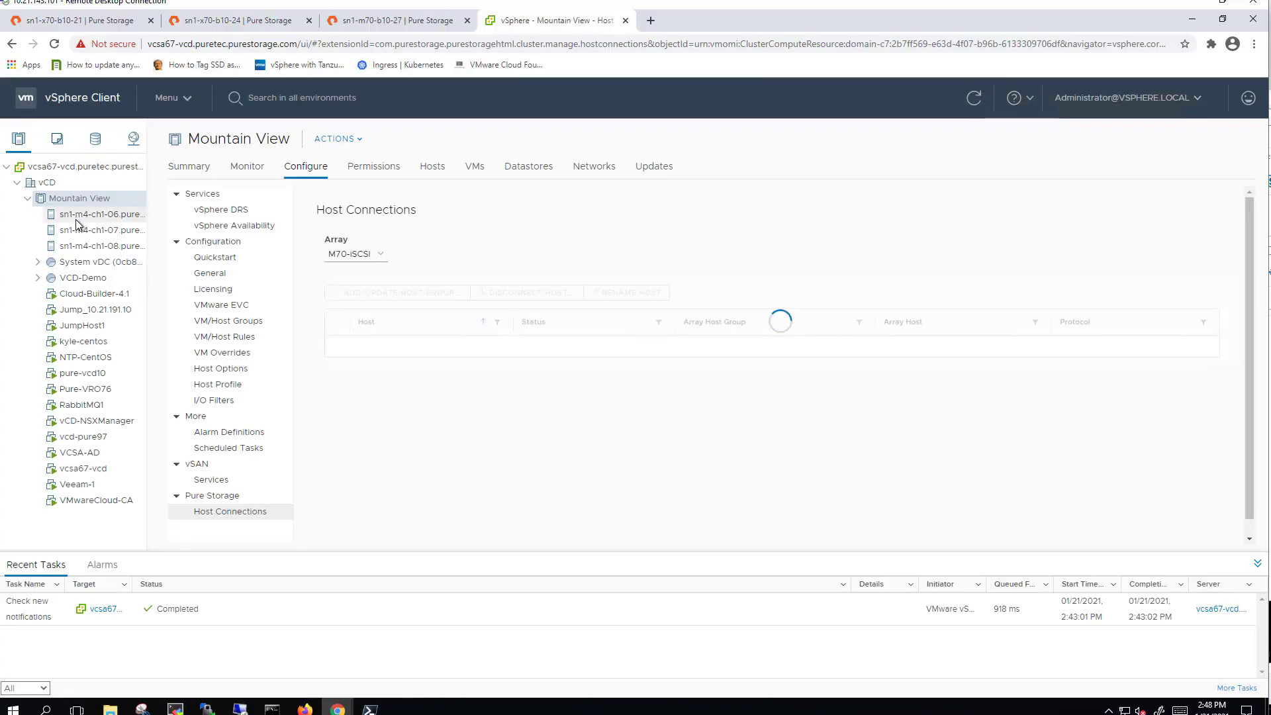
{"action": "left_click", "coordinate": [76, 215]}
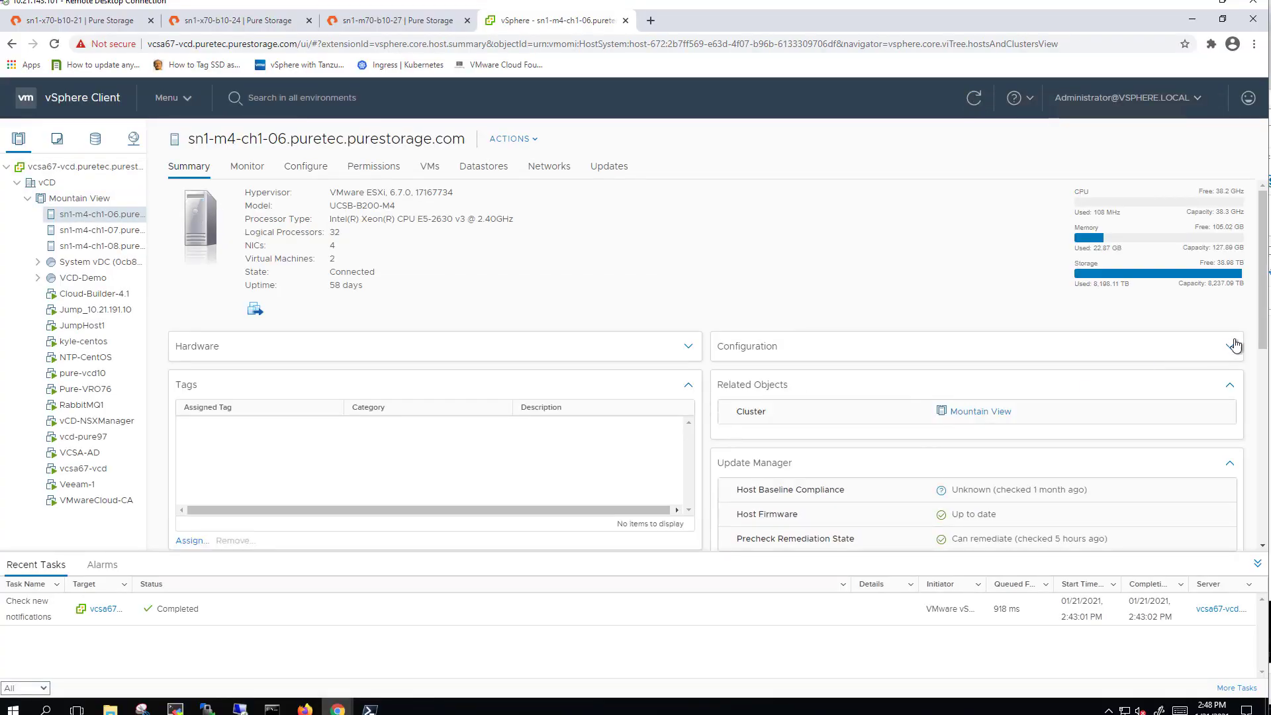
{"action": "left_click_drag", "start_coordinate": [1263, 335], "coordinate": [1261, 390]}
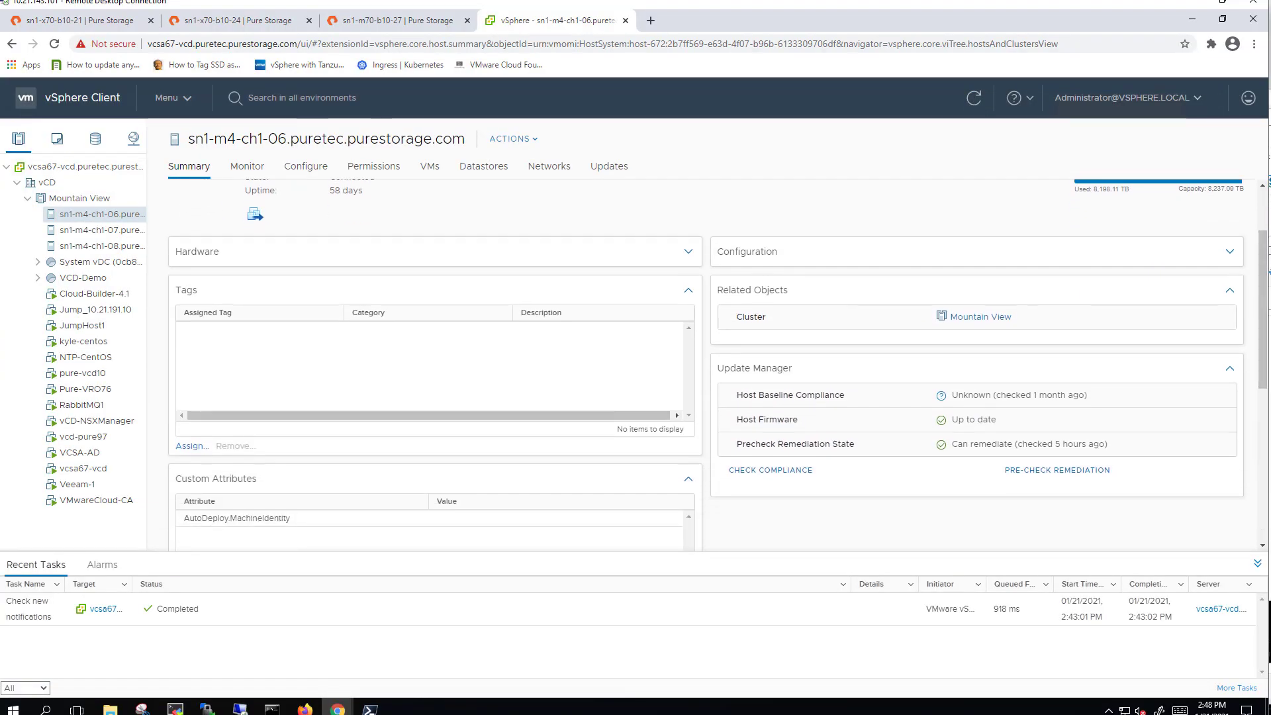
{"action": "left_click", "coordinate": [1258, 563]}
{"action": "left_click_drag", "start_coordinate": [1266, 447], "coordinate": [1260, 602]}
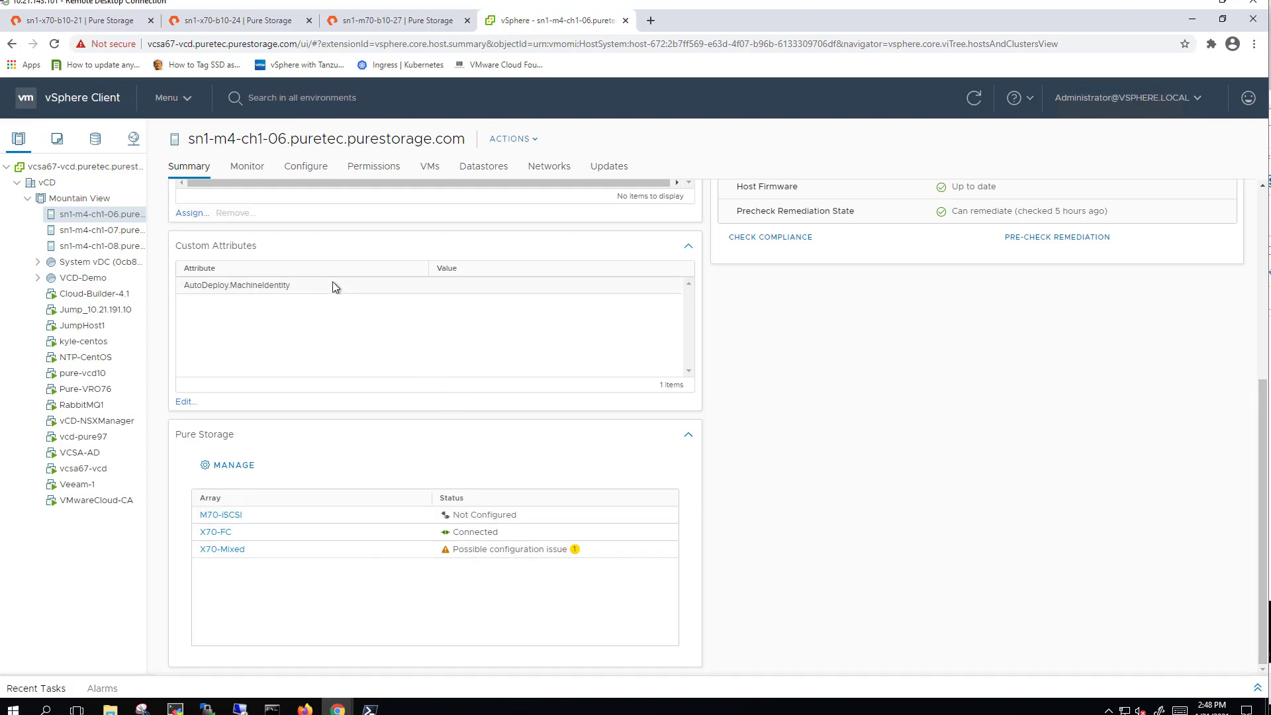
Step: Review the Pure Storage host connections of sn1-m4-ch1-06 for the X70-FC and X70-Mixed arrays
{"action": "left_click", "coordinate": [309, 173]}
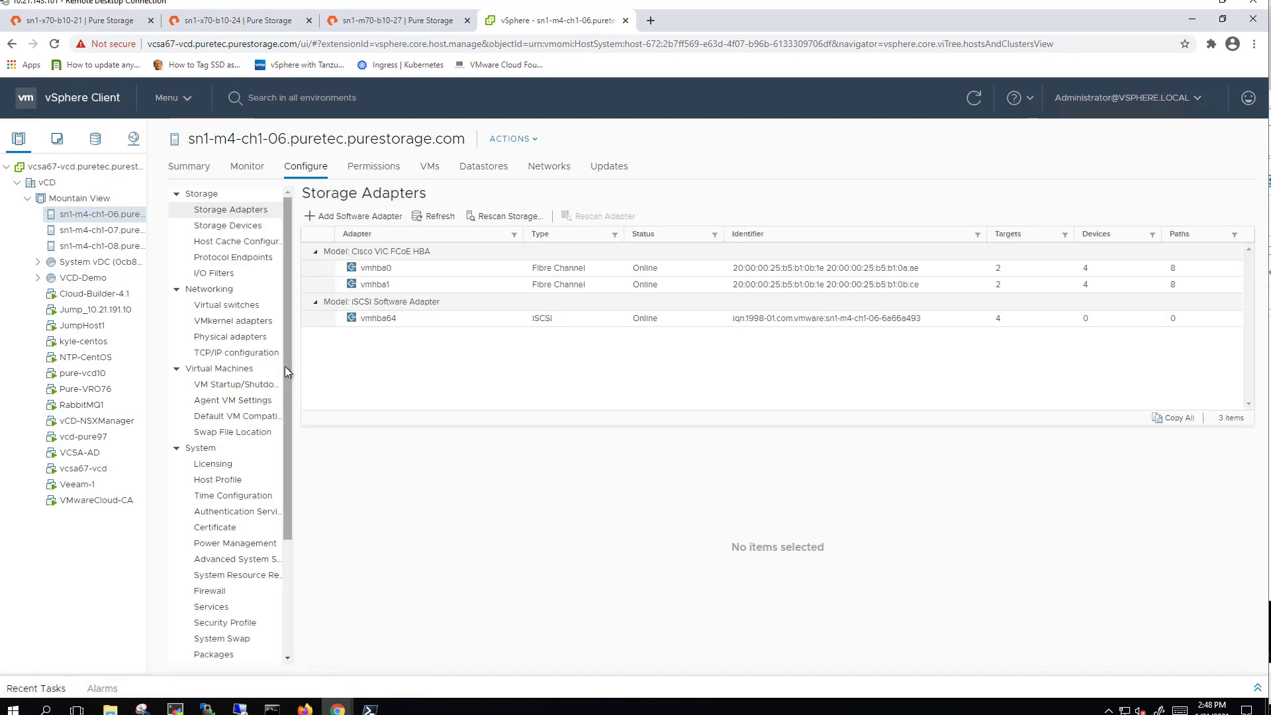
{"action": "left_click_drag", "start_coordinate": [285, 367], "coordinate": [288, 510]}
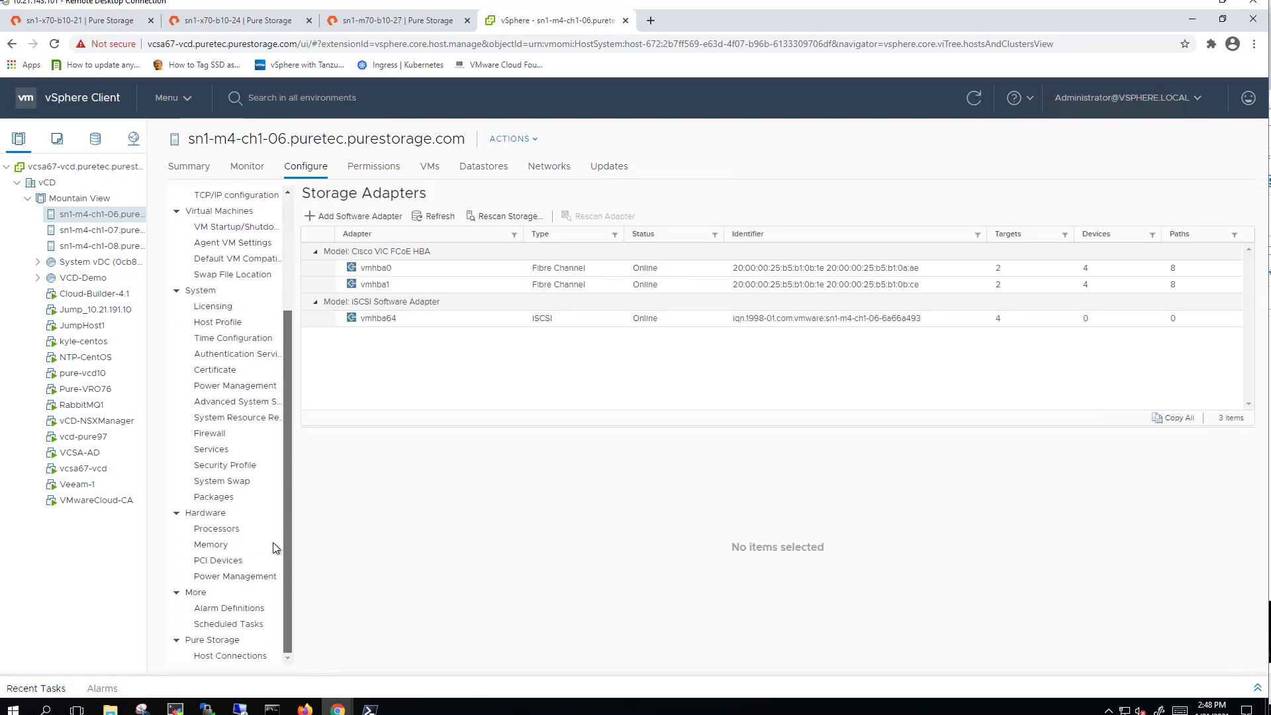
{"action": "left_click", "coordinate": [222, 657]}
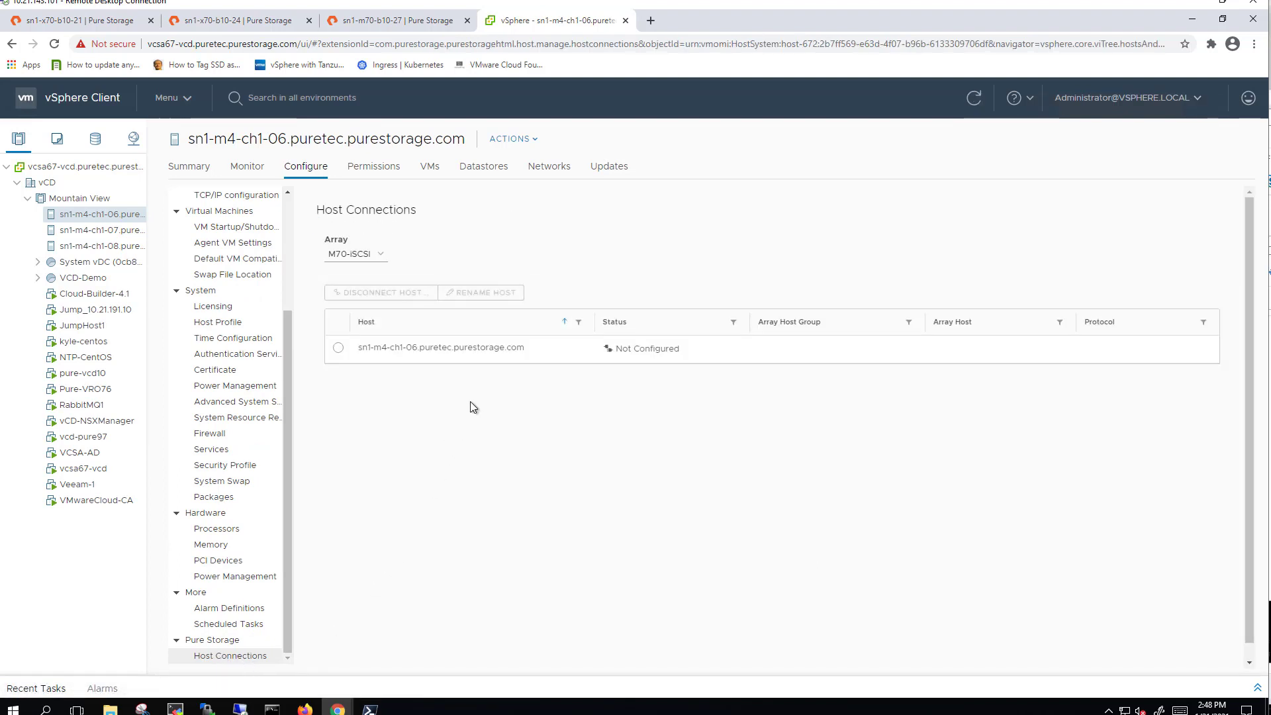
{"action": "left_click", "coordinate": [367, 254]}
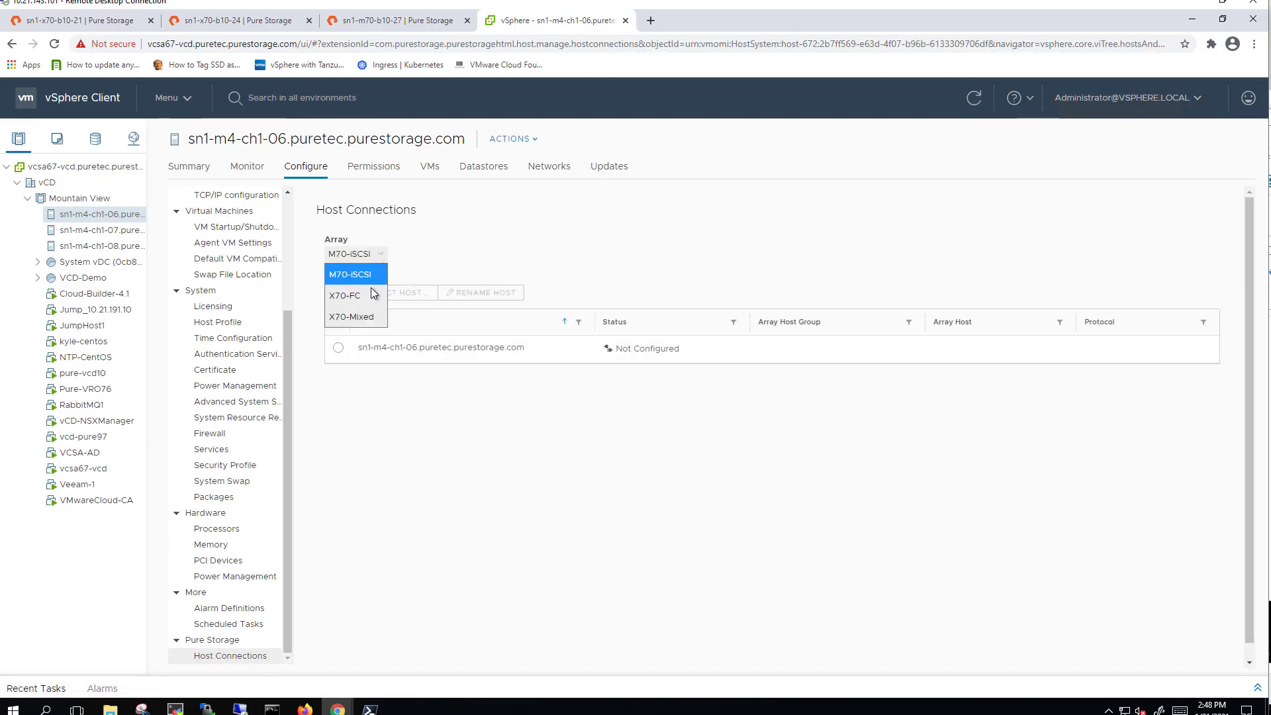
{"action": "left_click", "coordinate": [371, 295]}
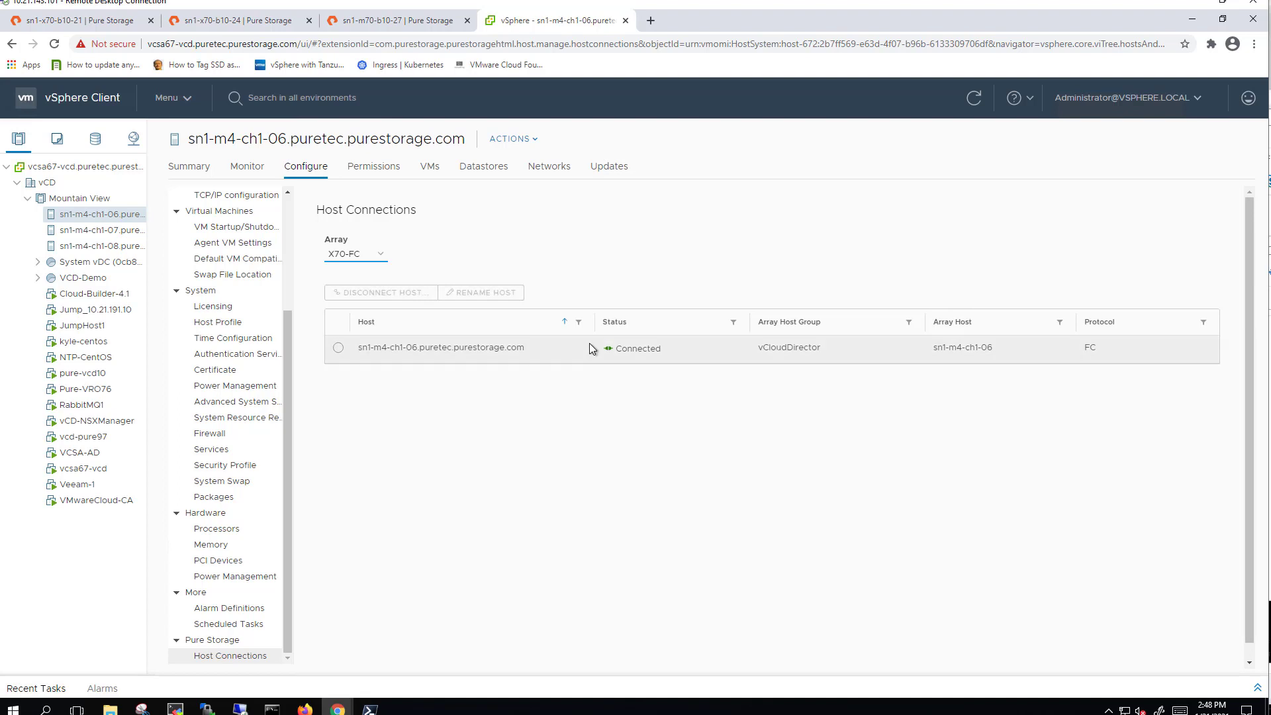
{"action": "left_click", "coordinate": [374, 257]}
{"action": "left_click", "coordinate": [360, 315]}
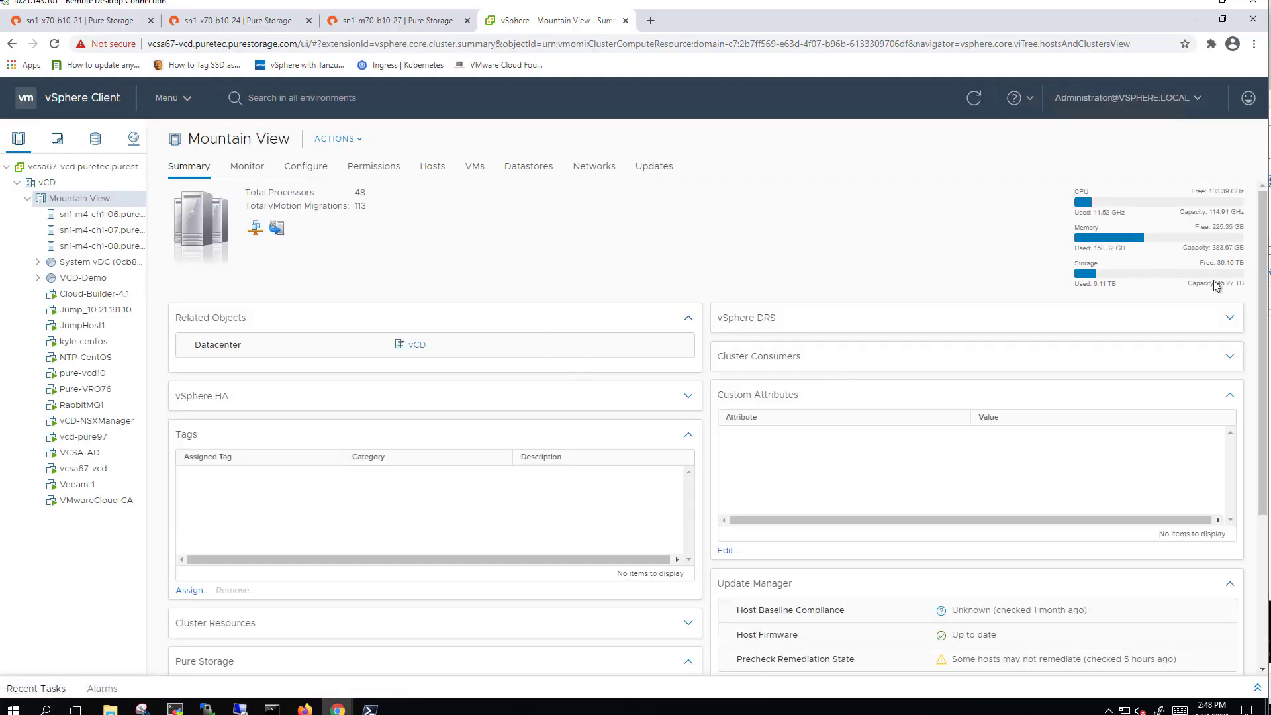
Step: Review the Mountain View cluster's Pure Storage status and its host connections on the M70-iSCSI, X70-FC and X70-Mixed arrays
{"action": "scroll", "coordinate": [715, 488], "scroll_direction": "down", "scroll_amount": 4}
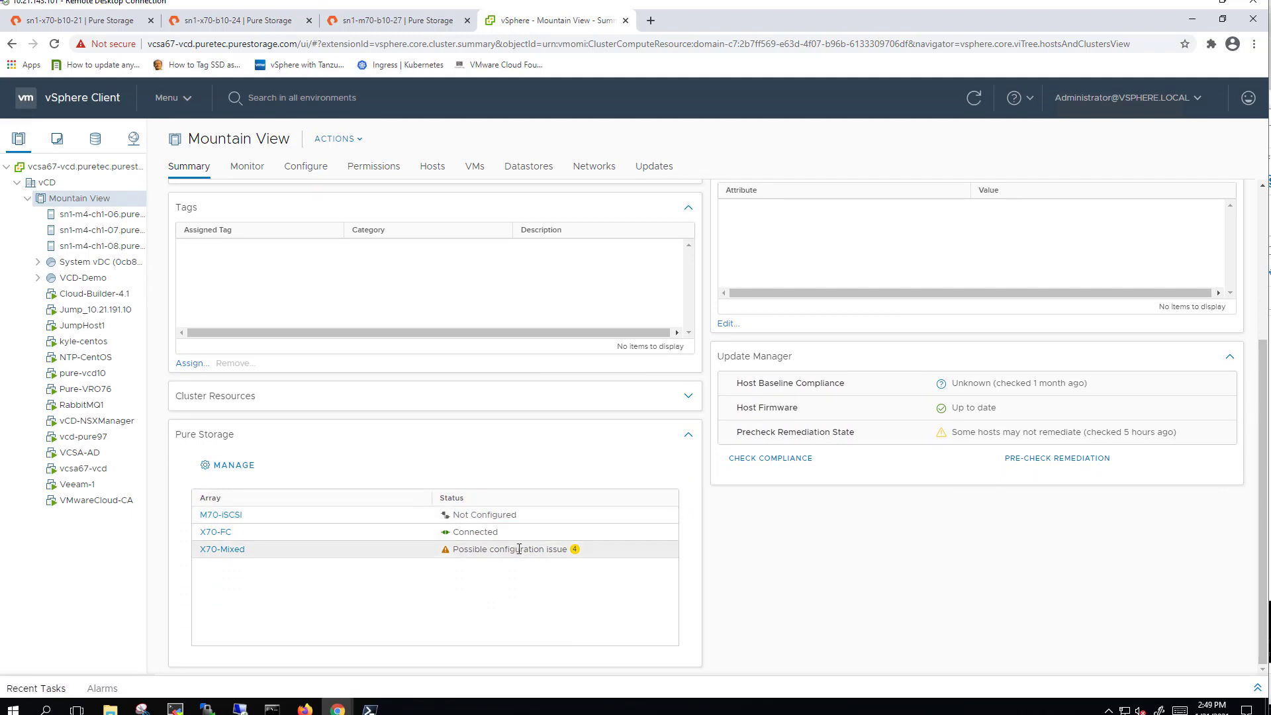
{"action": "left_click", "coordinate": [238, 465]}
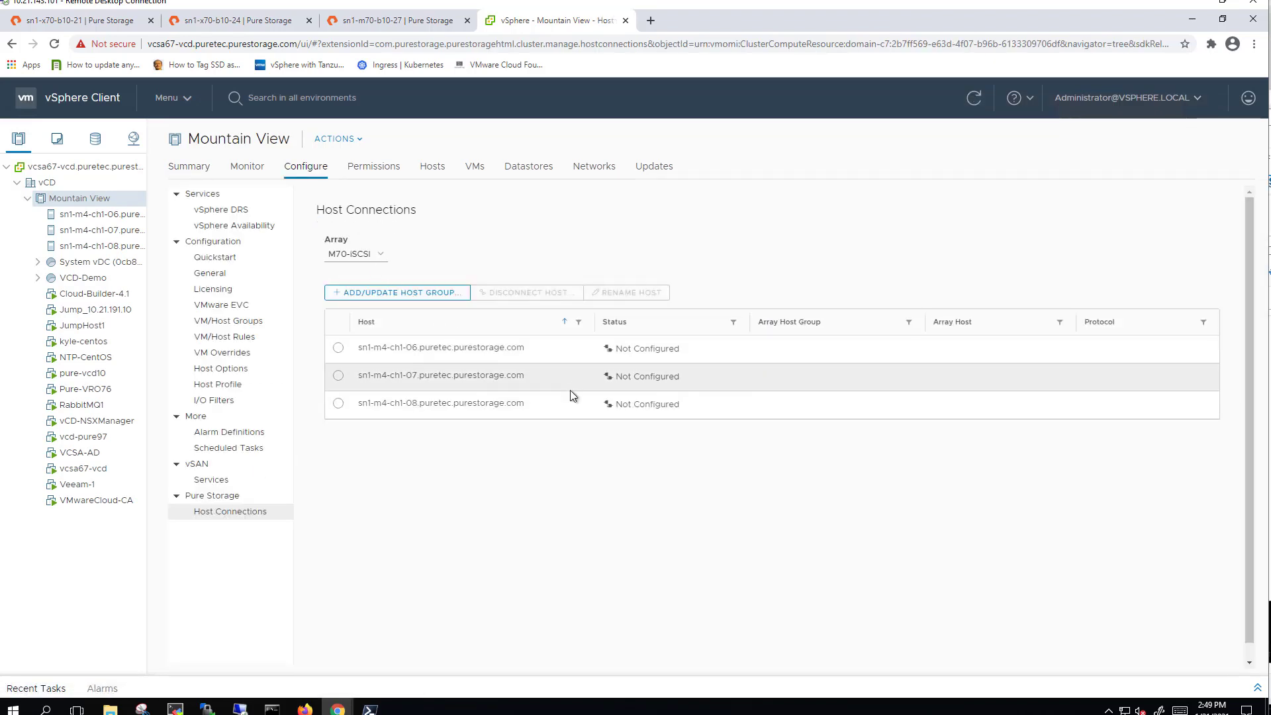
{"action": "left_click", "coordinate": [363, 258]}
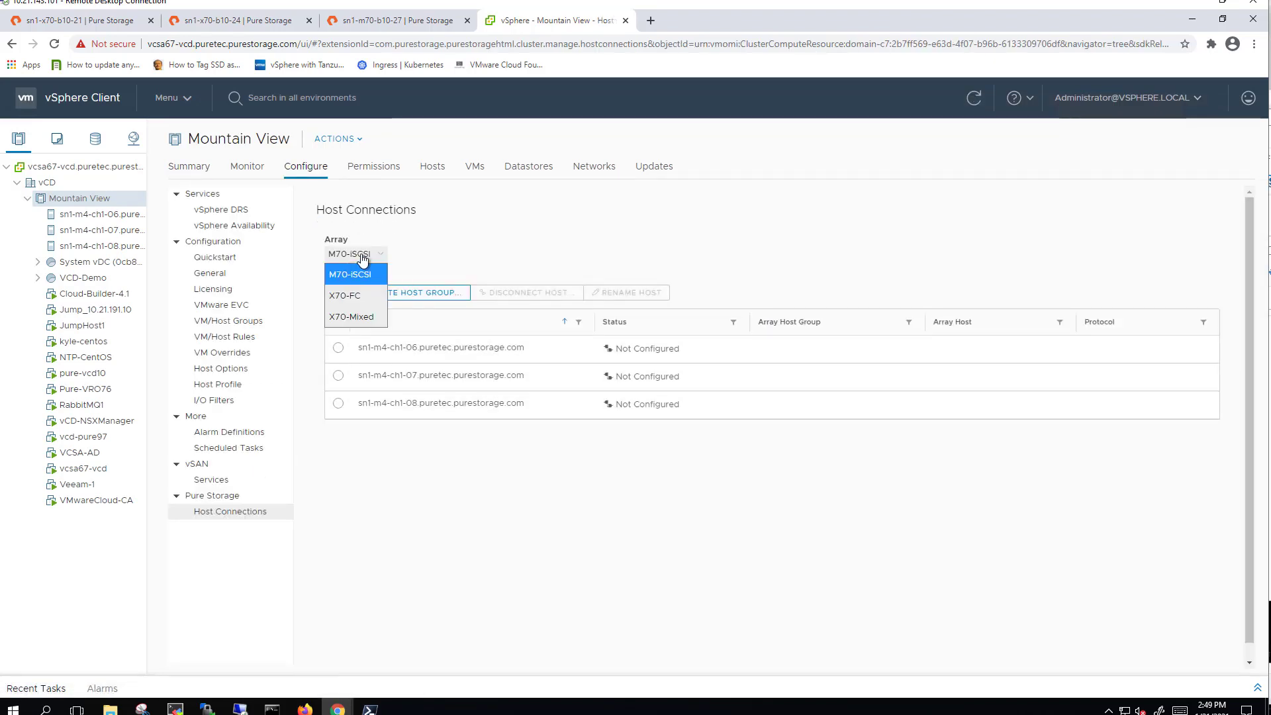
{"action": "left_click", "coordinate": [357, 293]}
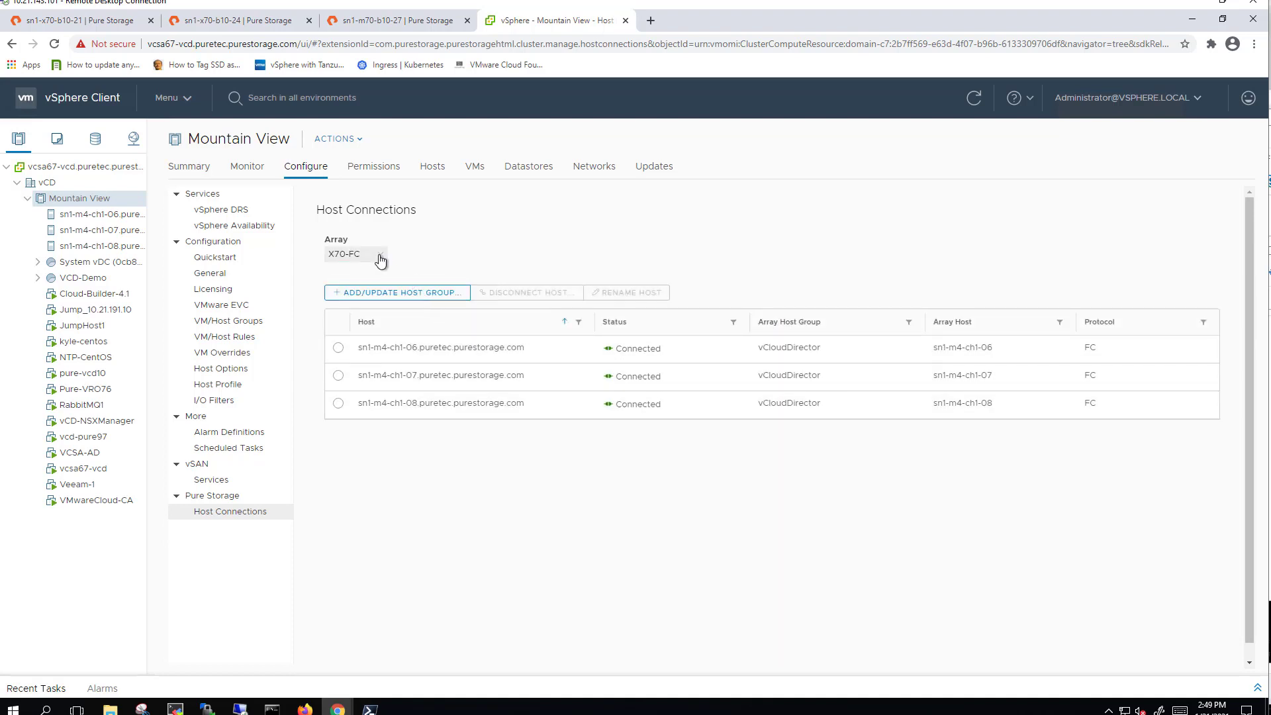
{"action": "left_click", "coordinate": [358, 255]}
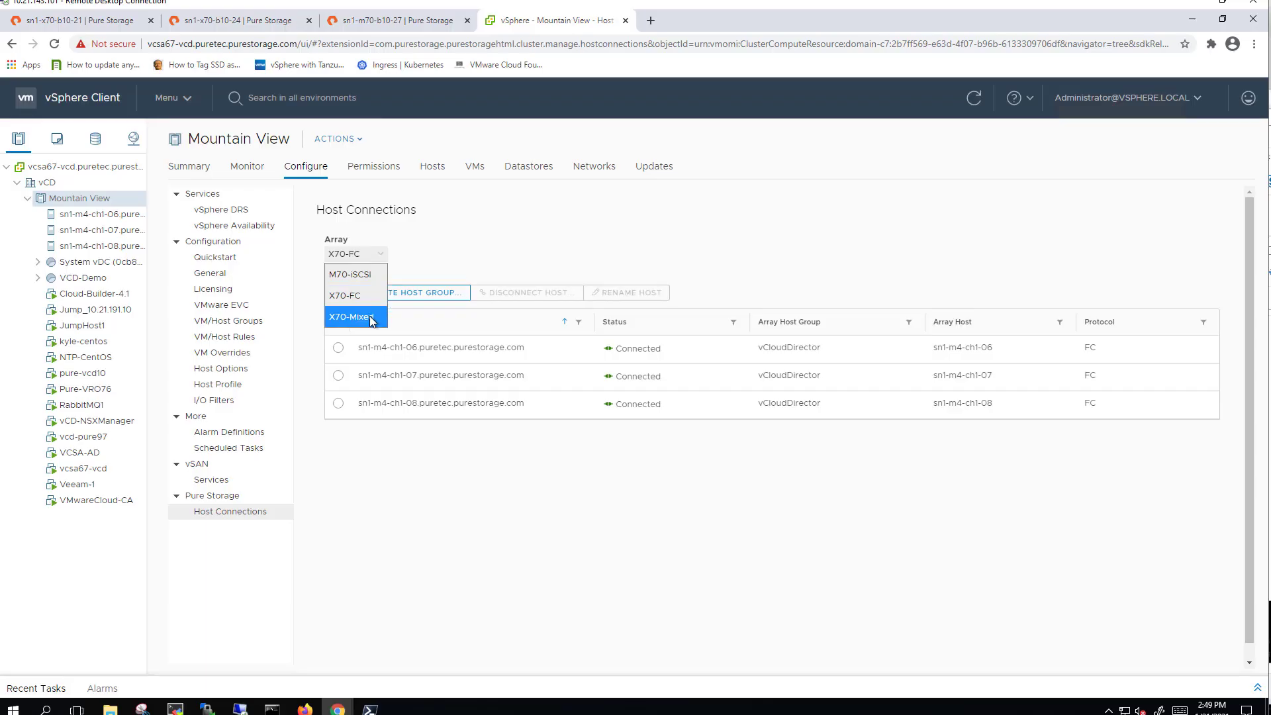
{"action": "left_click", "coordinate": [357, 395]}
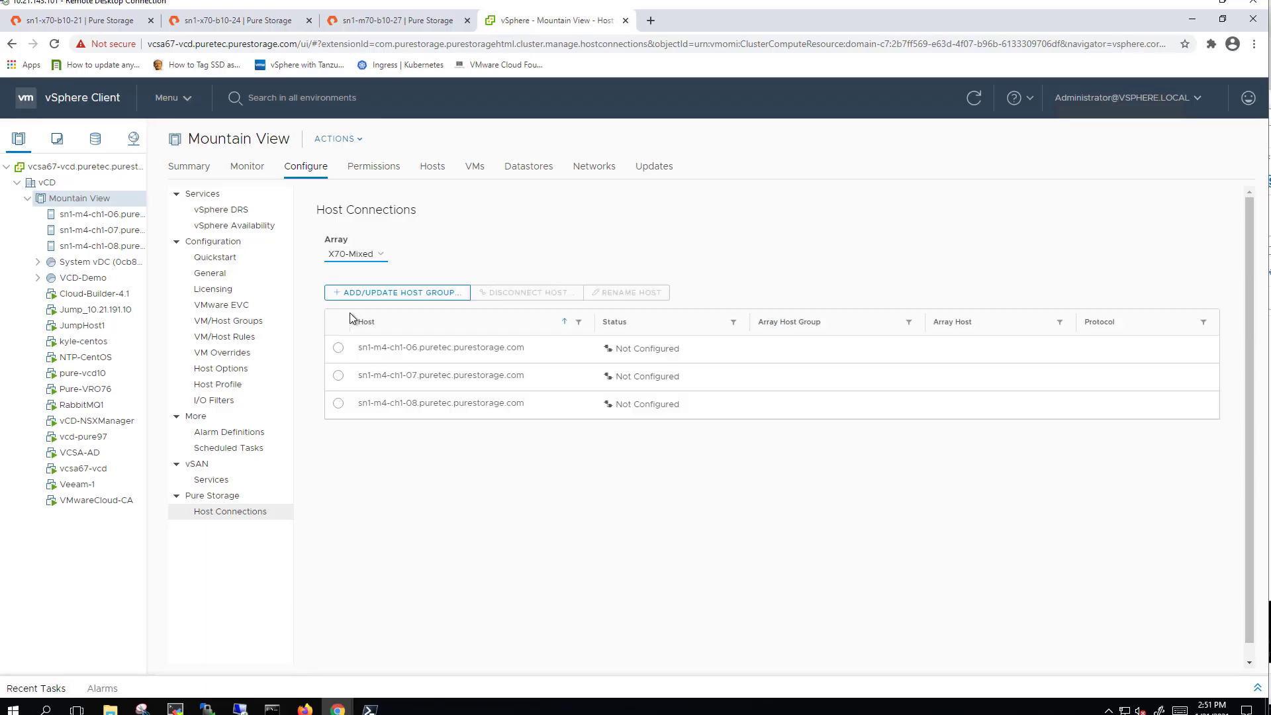
Step: Create a host group for the Mountain View cluster and its hosts on the X70-Mixed array using Fibre Channel
{"action": "left_click", "coordinate": [358, 293]}
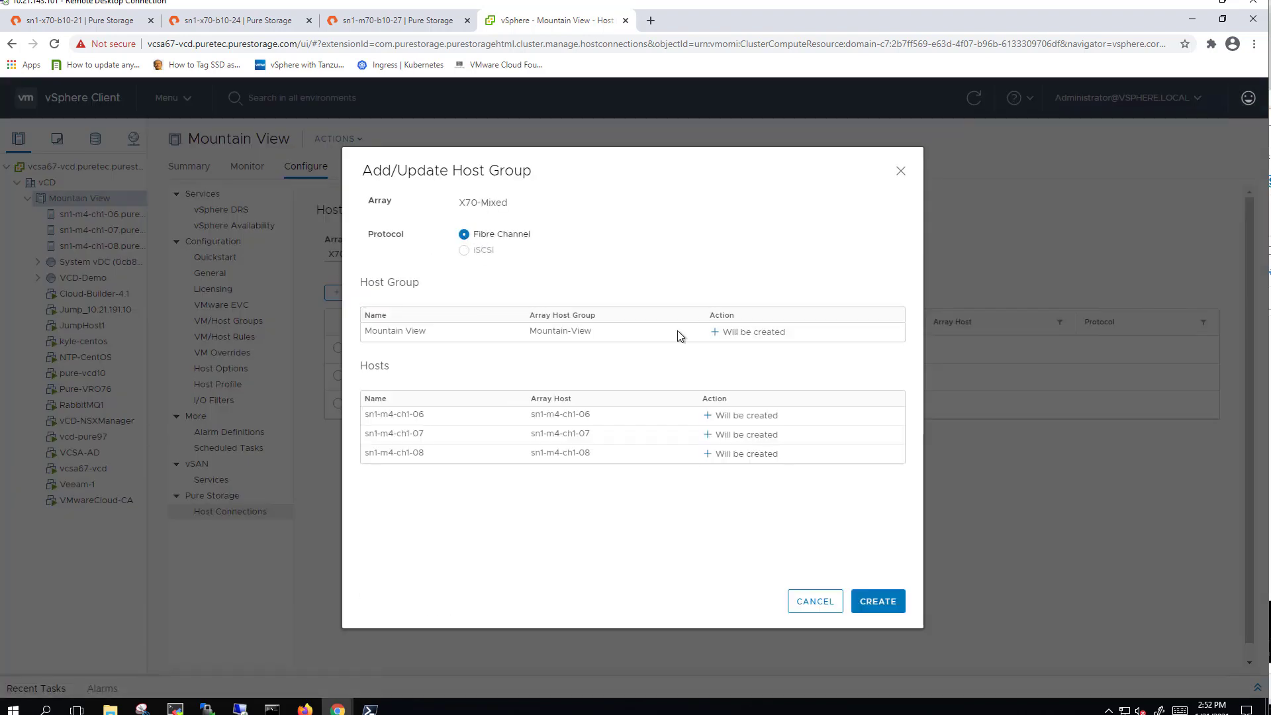
{"action": "left_click", "coordinate": [797, 602]}
{"action": "right_click", "coordinate": [77, 199]}
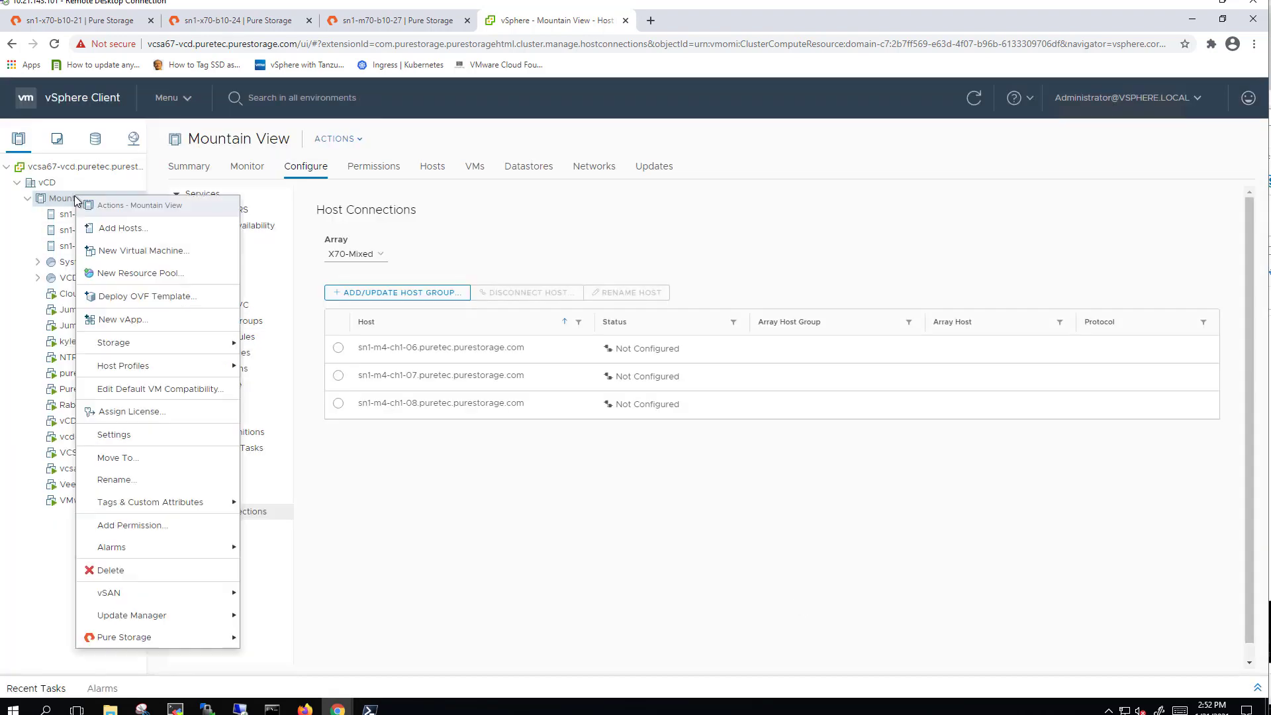
{"action": "mouse_move", "coordinate": [149, 637]}
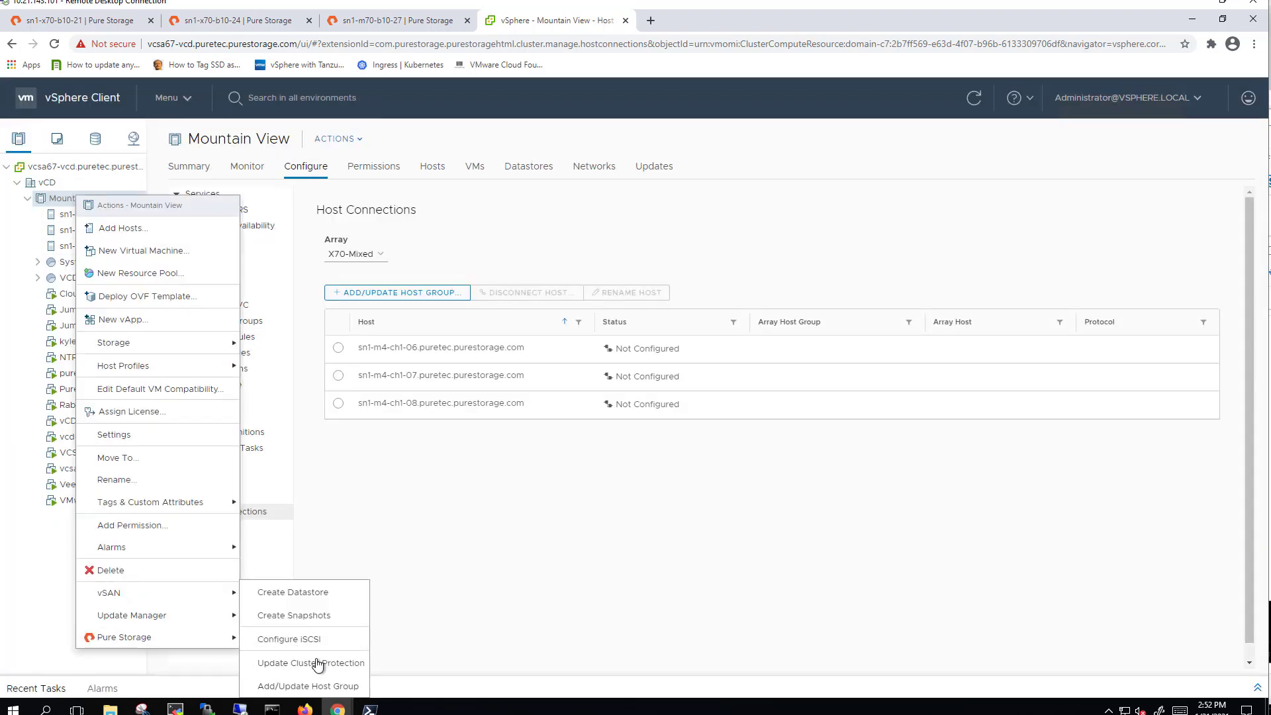
{"action": "left_click", "coordinate": [322, 689]}
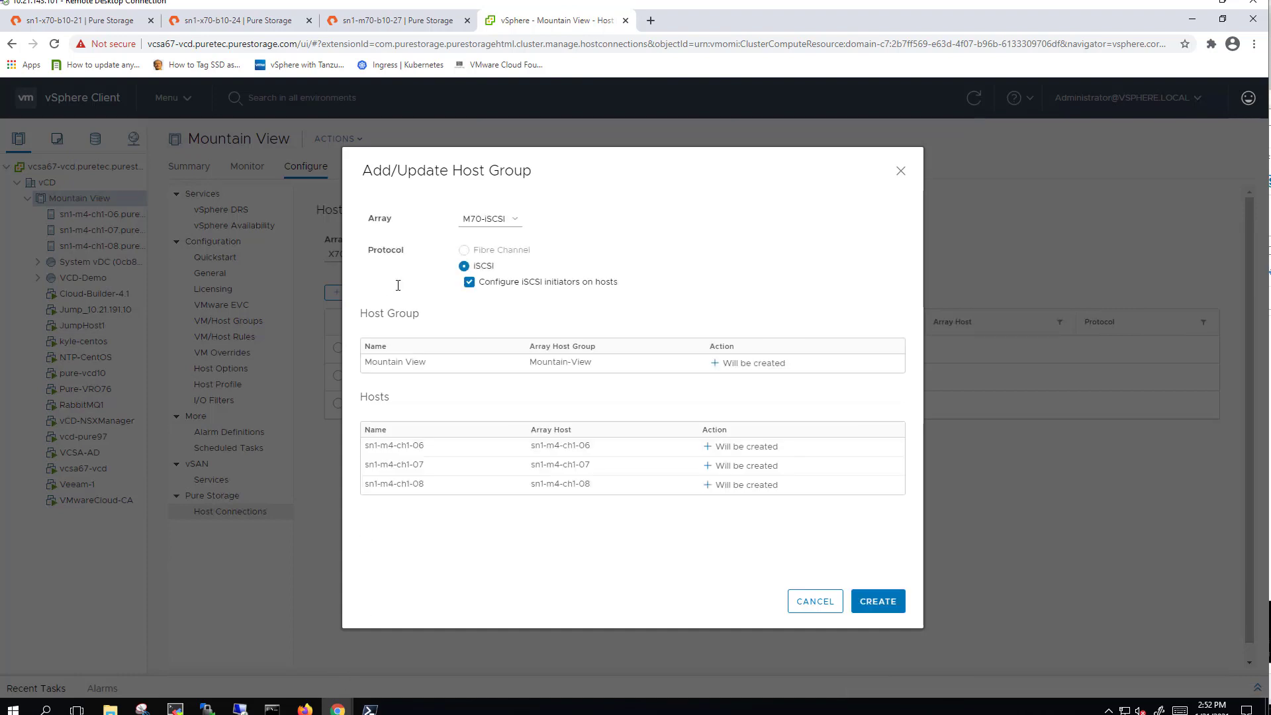
{"action": "left_click", "coordinate": [481, 222]}
{"action": "left_click", "coordinate": [491, 279]}
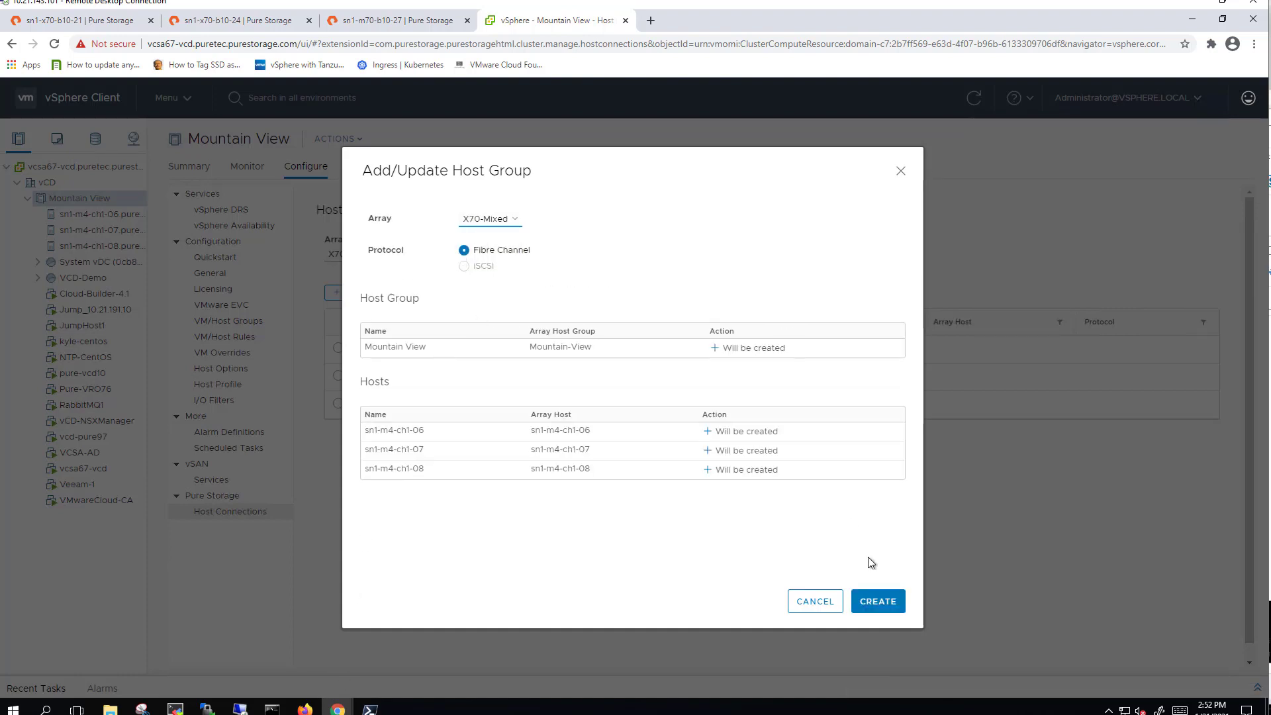
{"action": "left_click", "coordinate": [875, 603]}
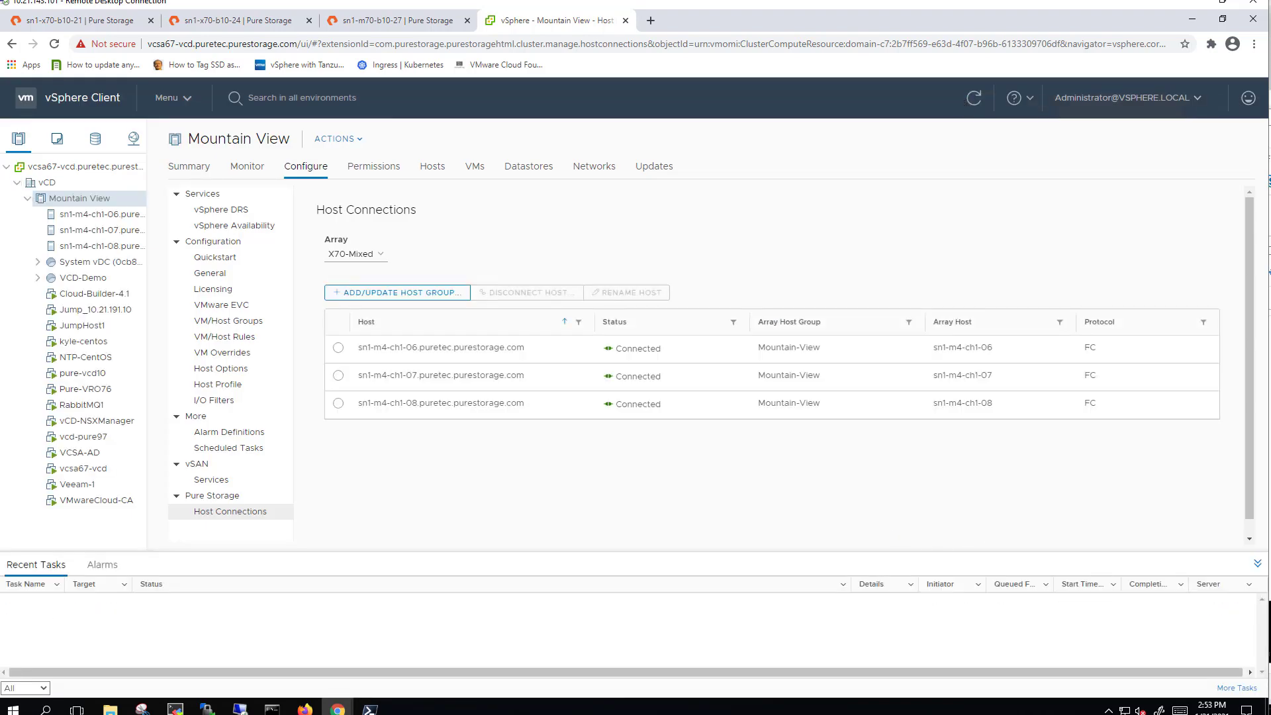
Step: Switch to the sn1-x70-b10-21 array's web interface and inspect the Mountain-View host group
{"action": "left_click", "coordinate": [33, 21]}
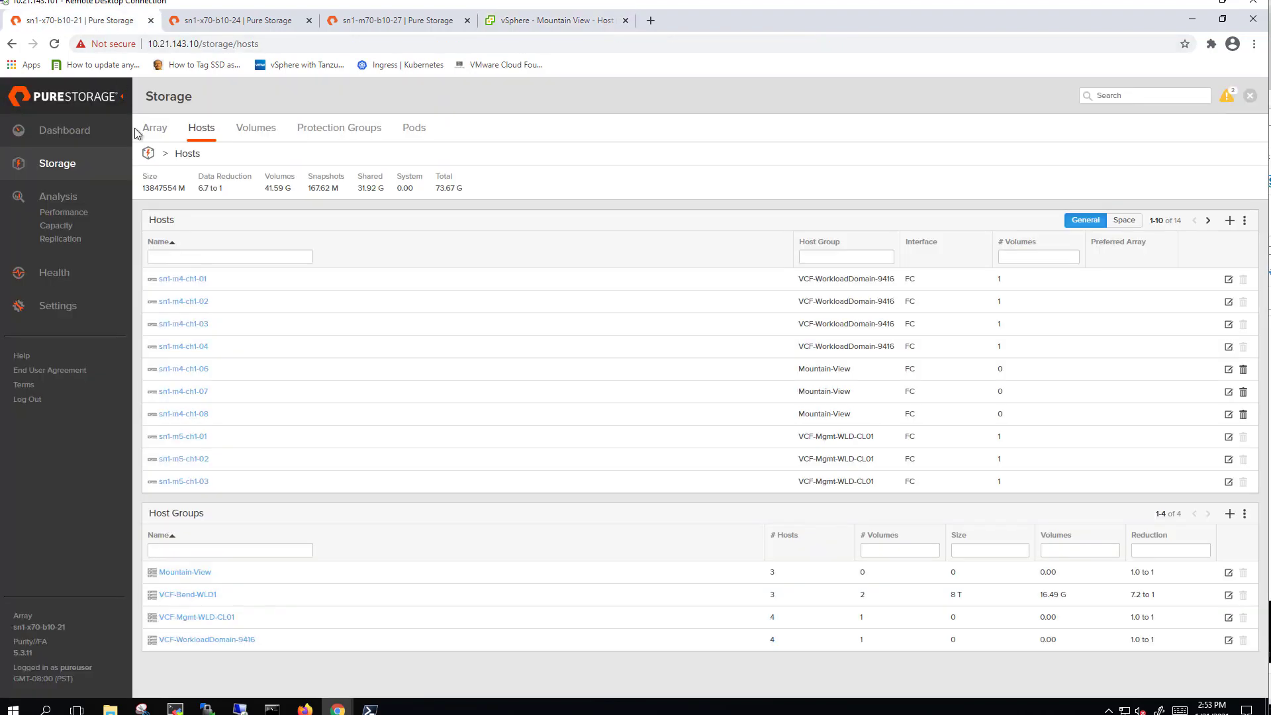
{"action": "left_click", "coordinate": [196, 573]}
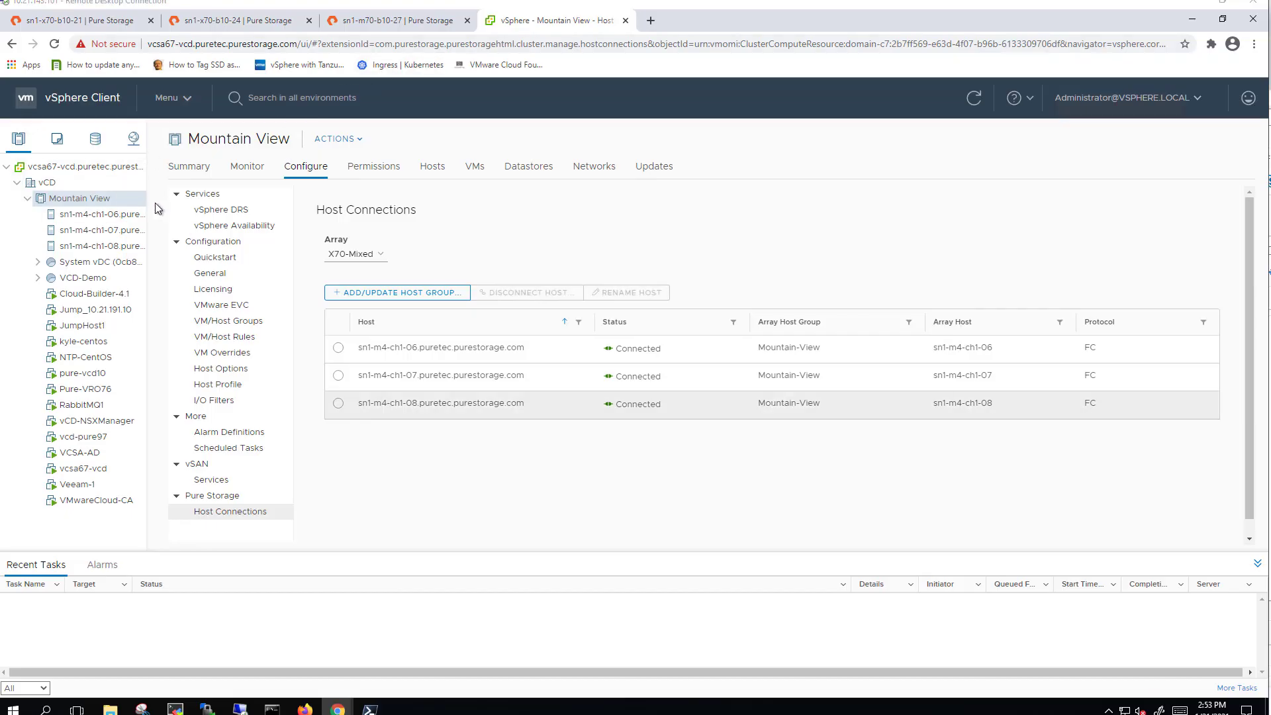
Step: Start adding sn1-m4-ch1-05.puretec.purestorage.com as a new host to the Mountain View cluster, entering username root and the host password
{"action": "right_click", "coordinate": [78, 198]}
{"action": "left_click", "coordinate": [97, 231]}
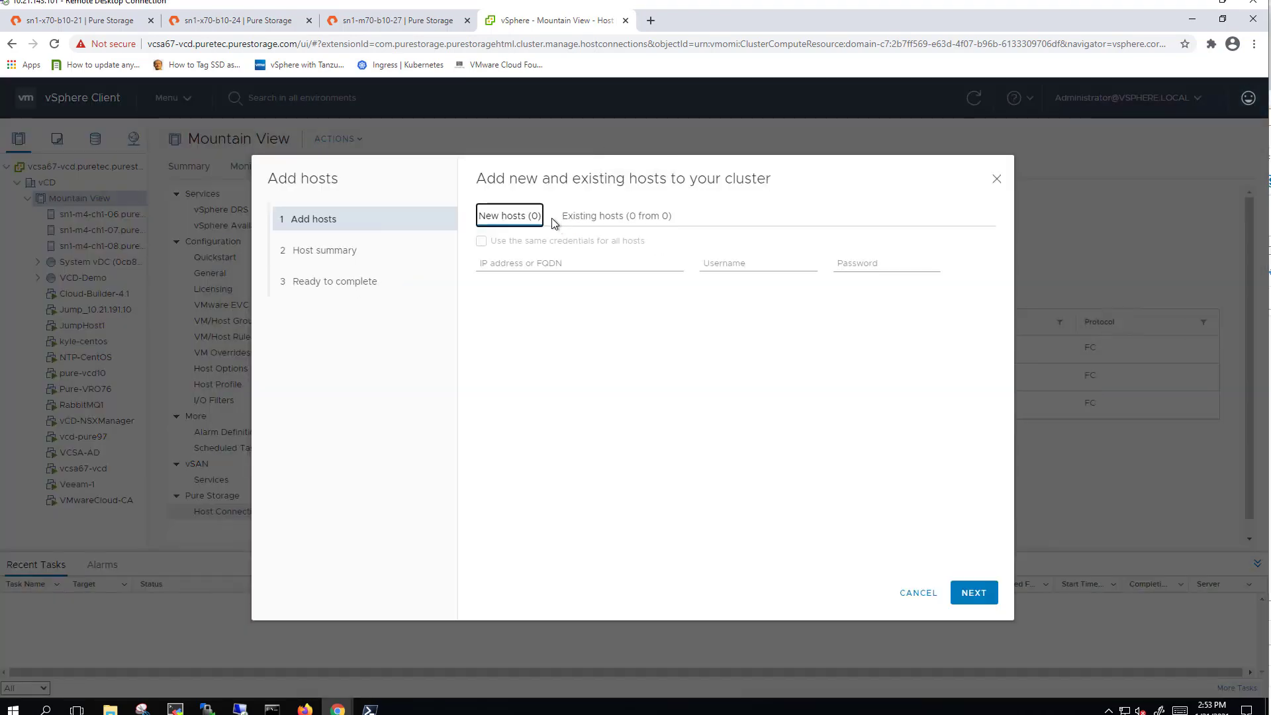
{"action": "left_click", "coordinate": [527, 264]}
{"action": "type", "text": "sn1-"}
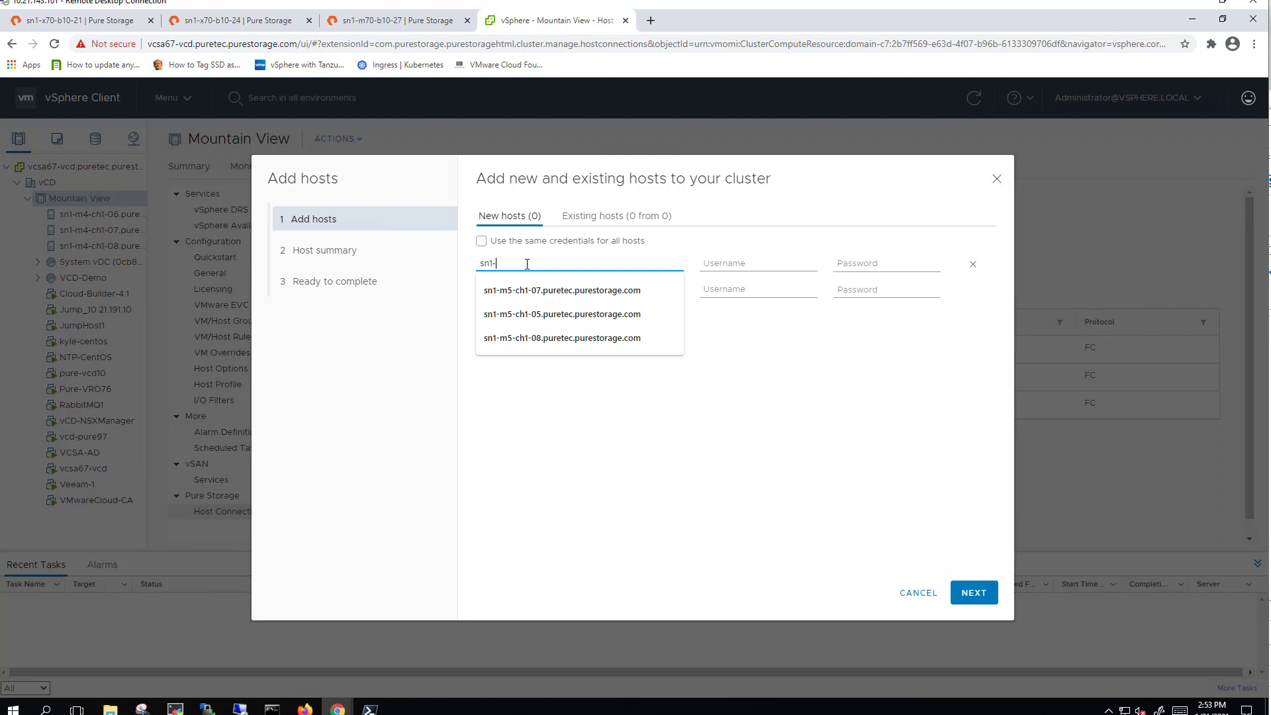
{"action": "type", "text": "m4-ch1-05.puretec.pure"}
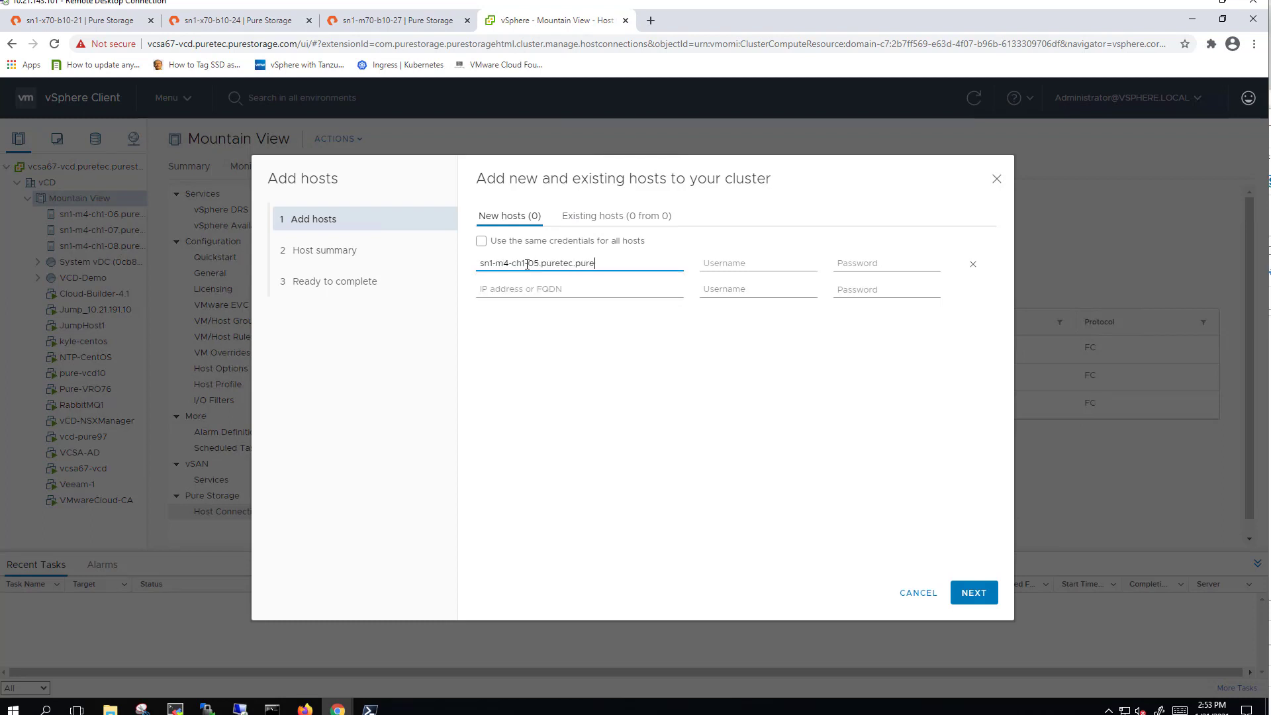
{"action": "type", "text": "ge.com"}
{"action": "key", "text": "Tab"}
{"action": "type", "text": "root"}
{"action": "key", "text": "Tab"}
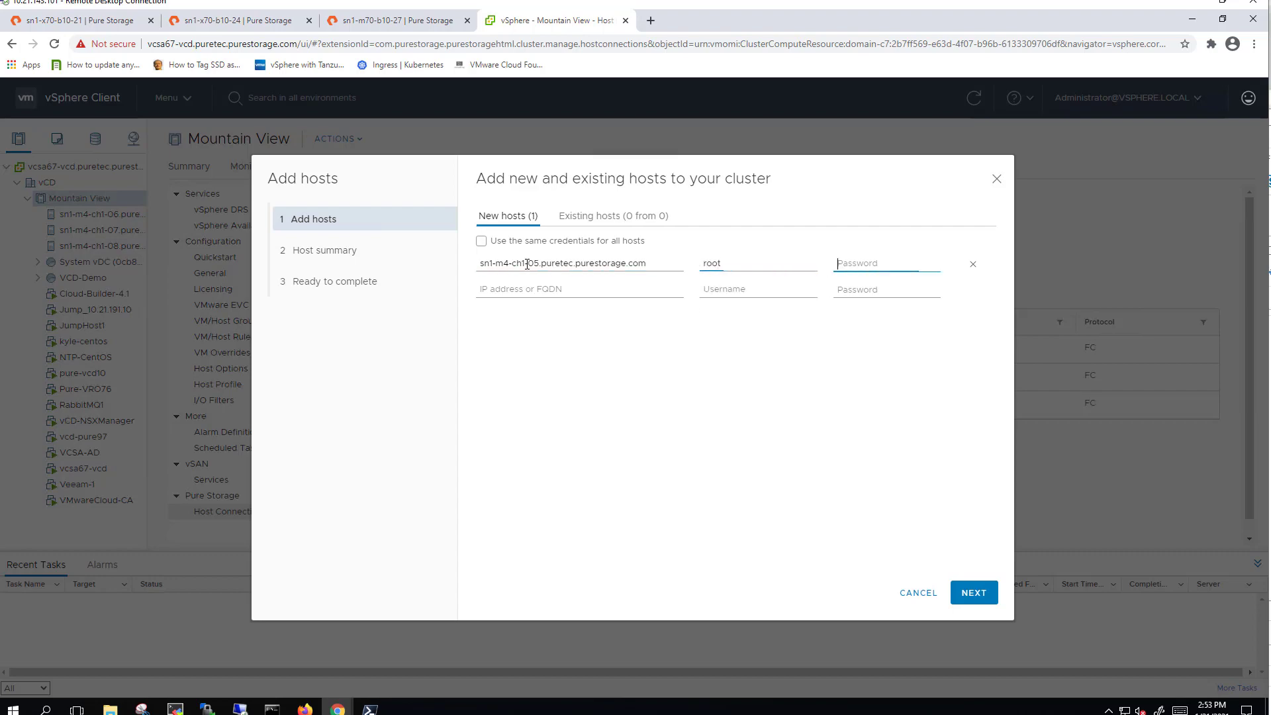
{"action": "type", "text": "••"}
Step: Submit the new host's details and accept its certificate thumbprint to proceed to the host summary
{"action": "left_click", "coordinate": [973, 592]}
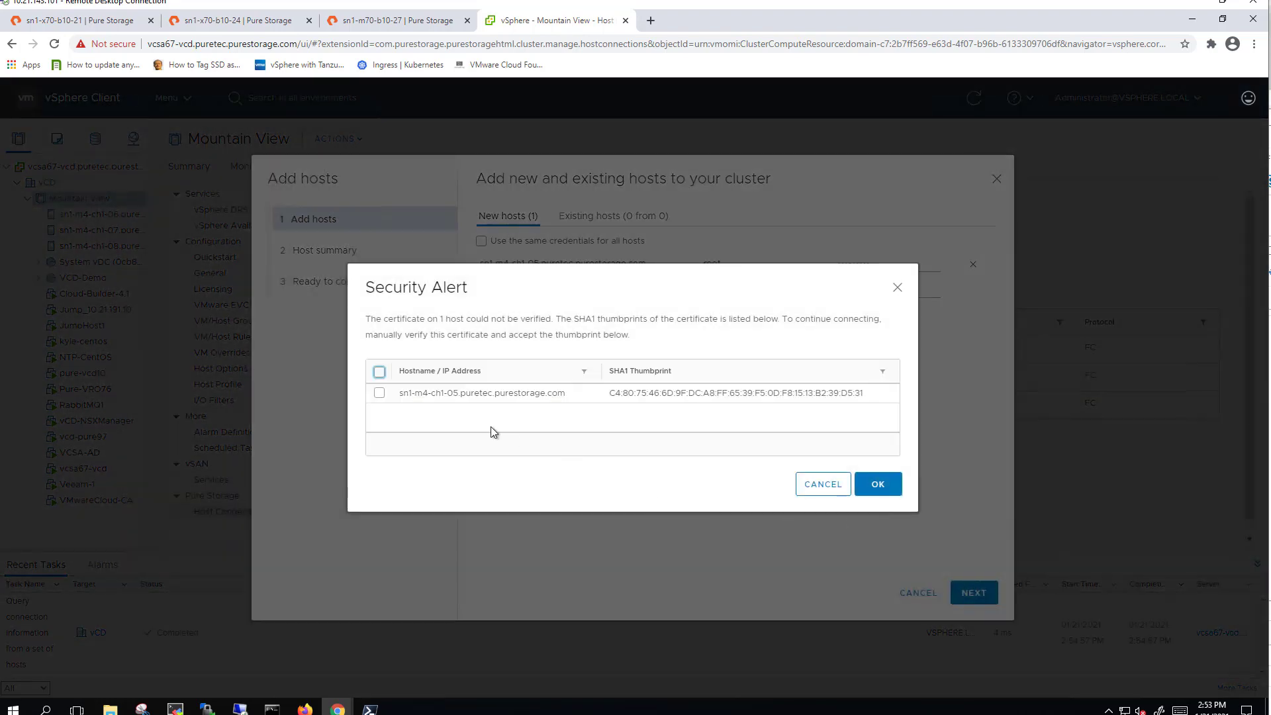
{"action": "left_click", "coordinate": [379, 373]}
{"action": "left_click", "coordinate": [876, 483]}
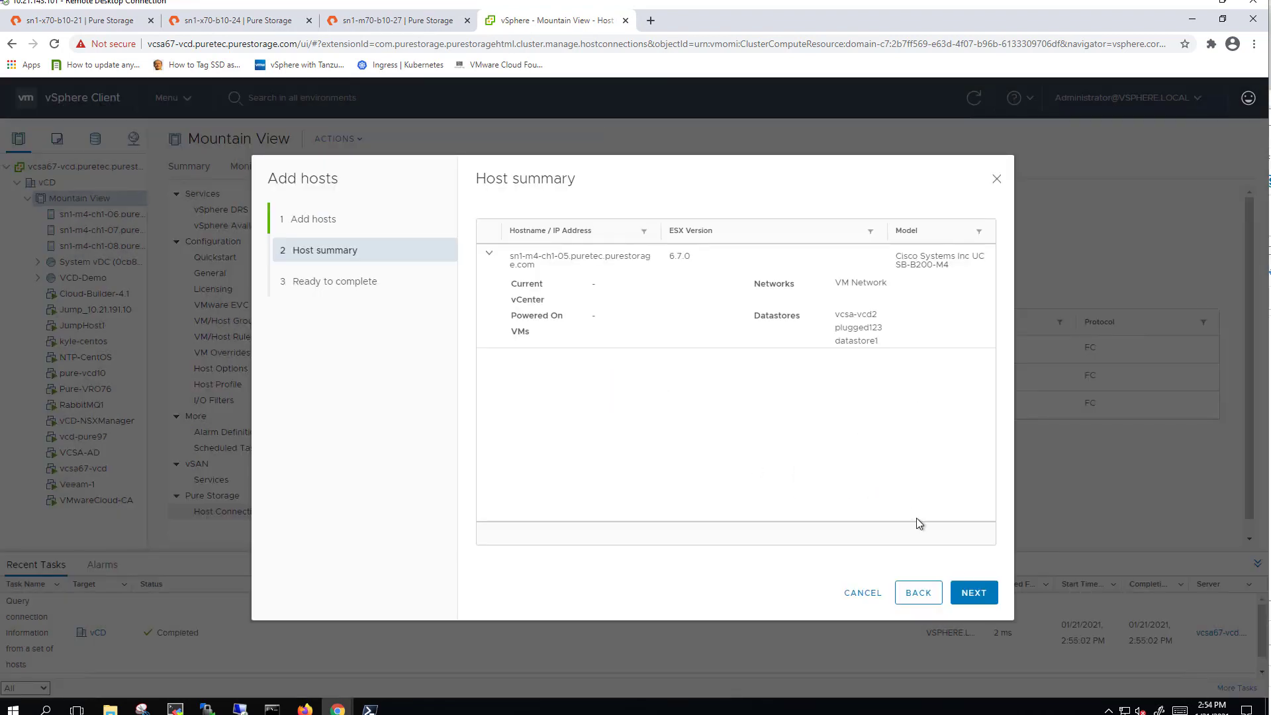
Step: Accept the host summary and finish adding the host to the Mountain View cluster
{"action": "left_click", "coordinate": [972, 593]}
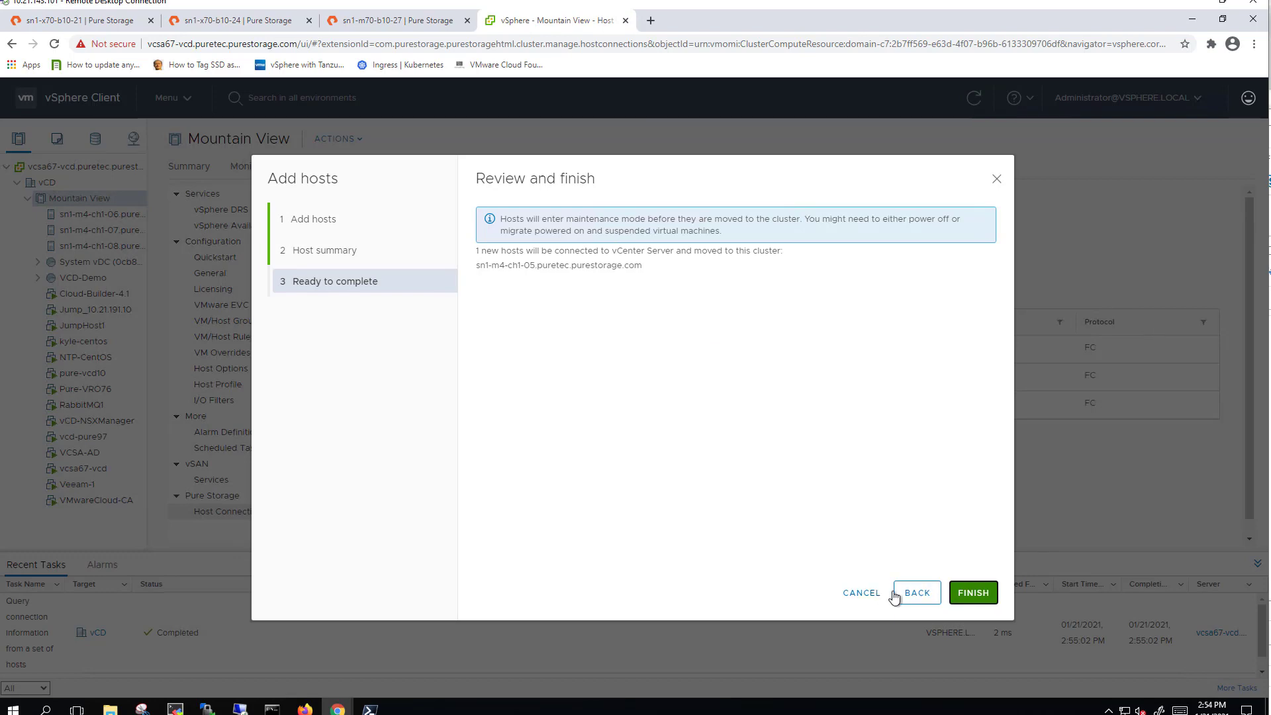
{"action": "left_click", "coordinate": [972, 592]}
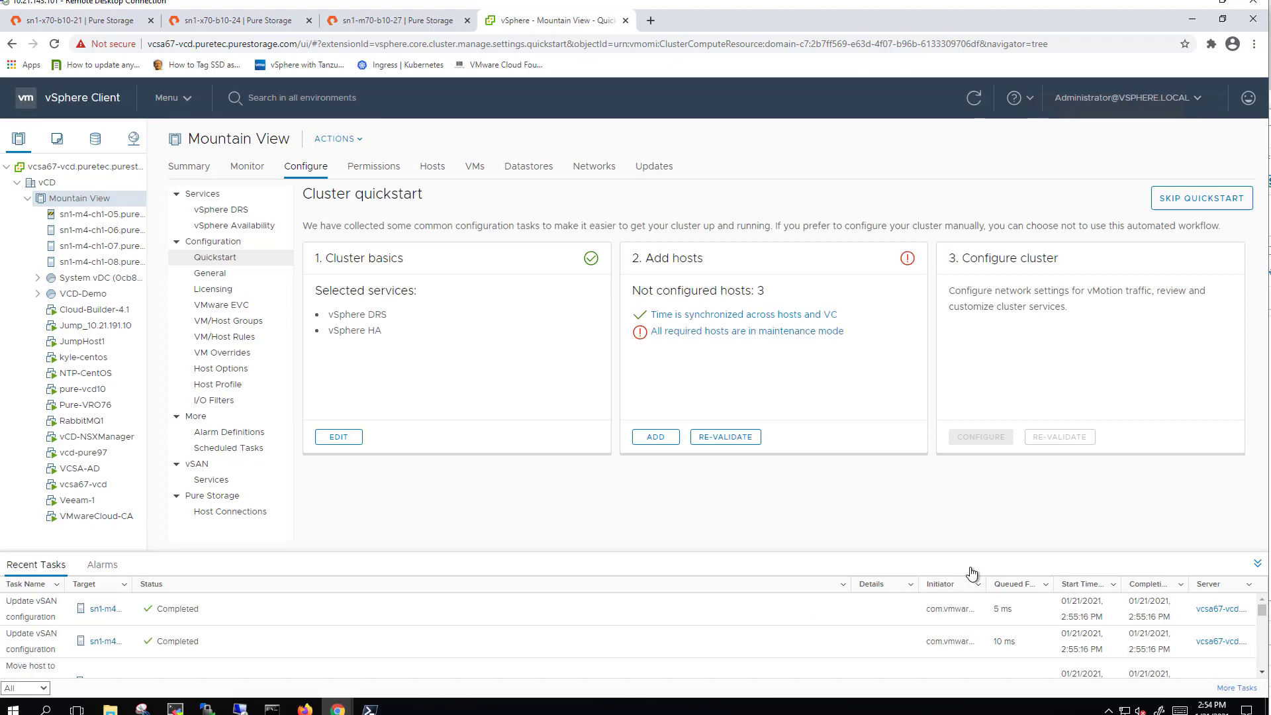
Step: Update the cluster's Fibre Channel host group on X70-Mixed with the new host and check its members in the sn1-x70-b10-21 web interface
{"action": "left_click", "coordinate": [230, 512]}
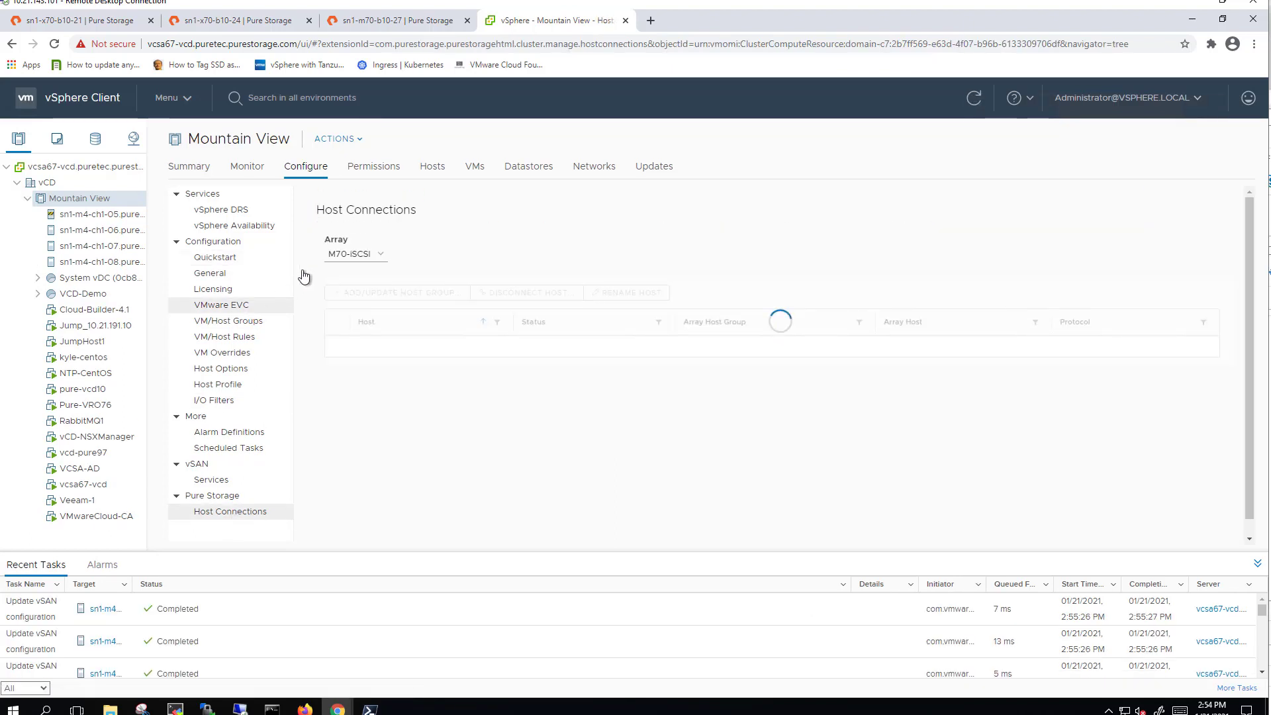
{"action": "left_click", "coordinate": [352, 254]}
{"action": "left_click", "coordinate": [355, 319]}
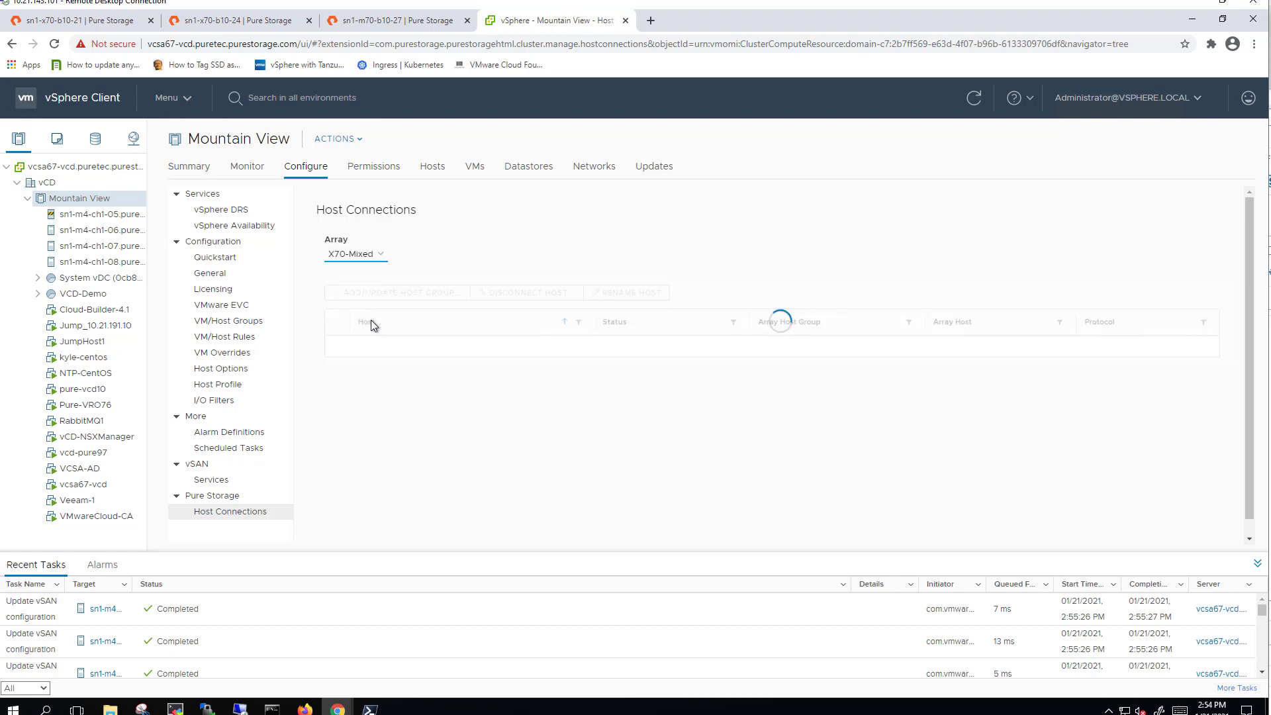
{"action": "left_click", "coordinate": [379, 295]}
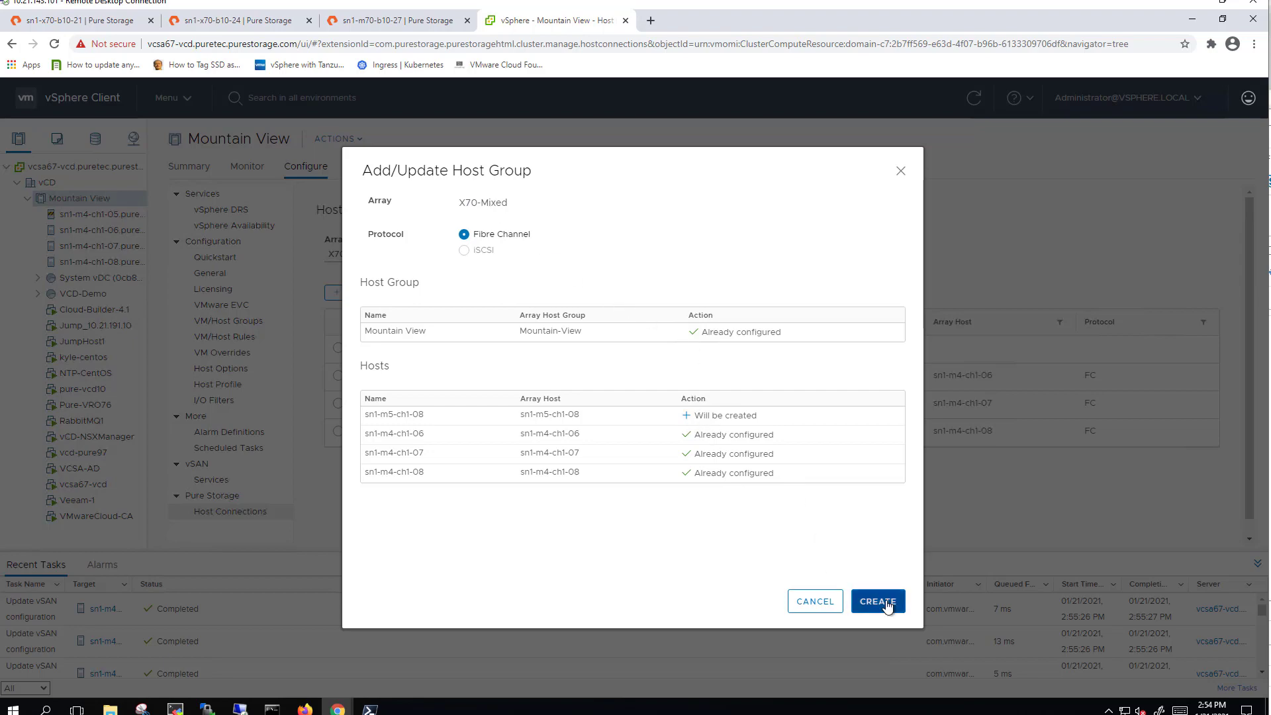
{"action": "left_click", "coordinate": [887, 604]}
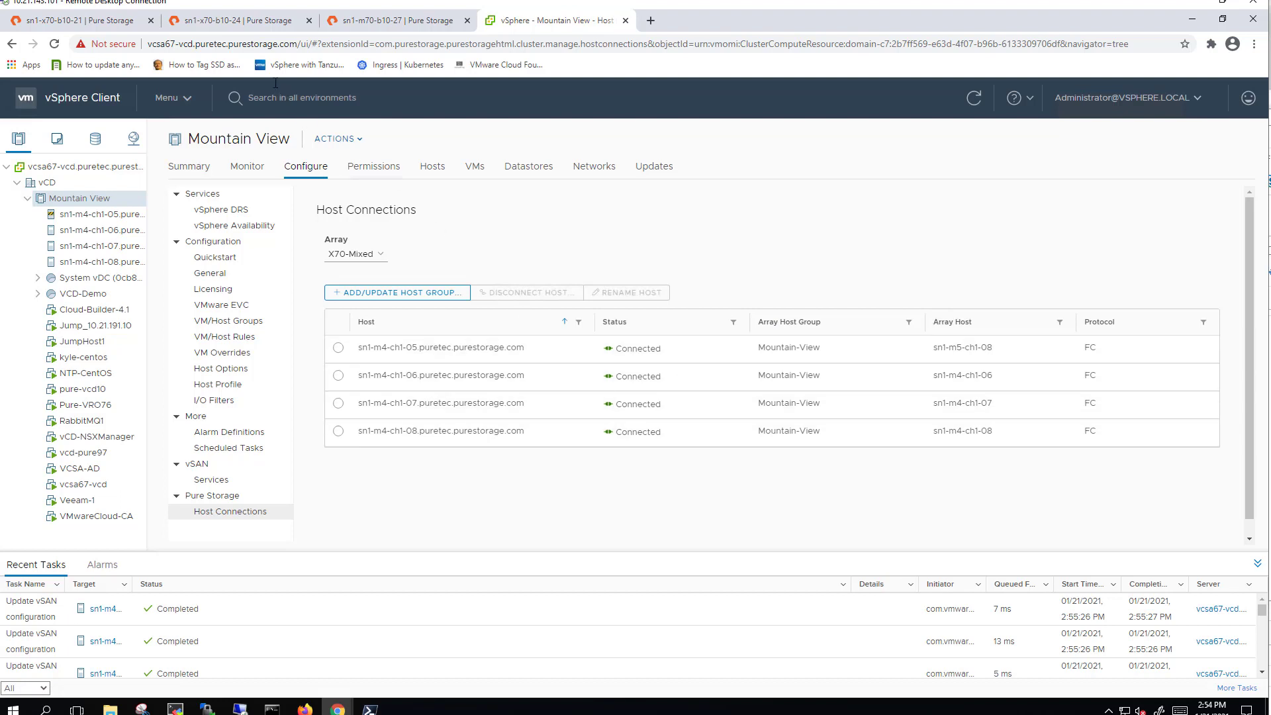
{"action": "left_click", "coordinate": [84, 20]}
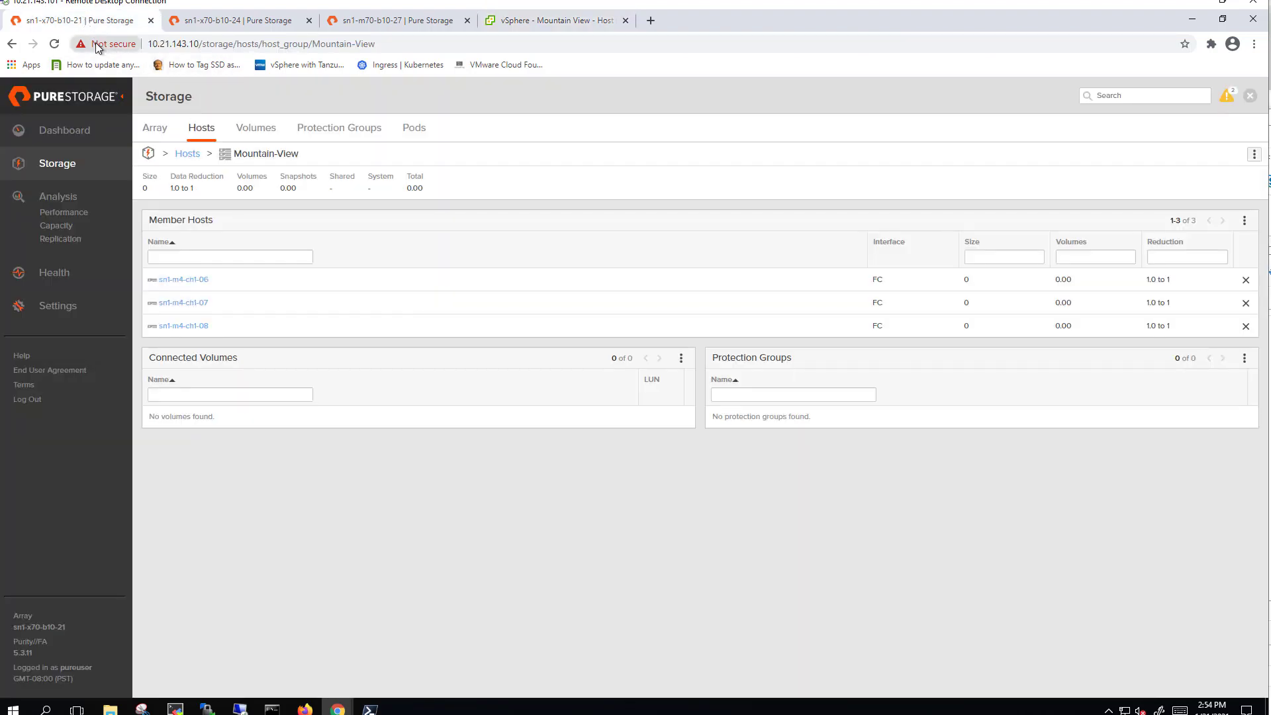
{"action": "left_click", "coordinate": [55, 44]}
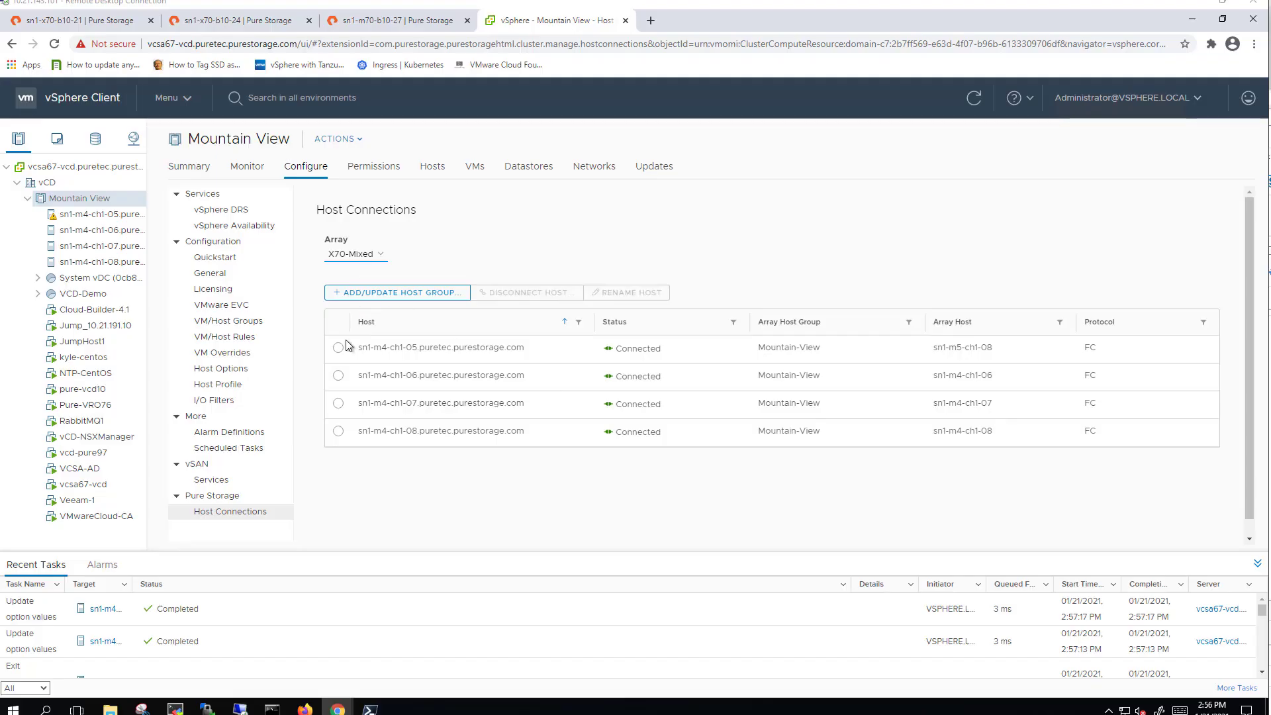
Step: Try to disconnect sn1-m4-ch1-05.puretec.purestorage.com from the X70-Mixed array
{"action": "left_click", "coordinate": [338, 348]}
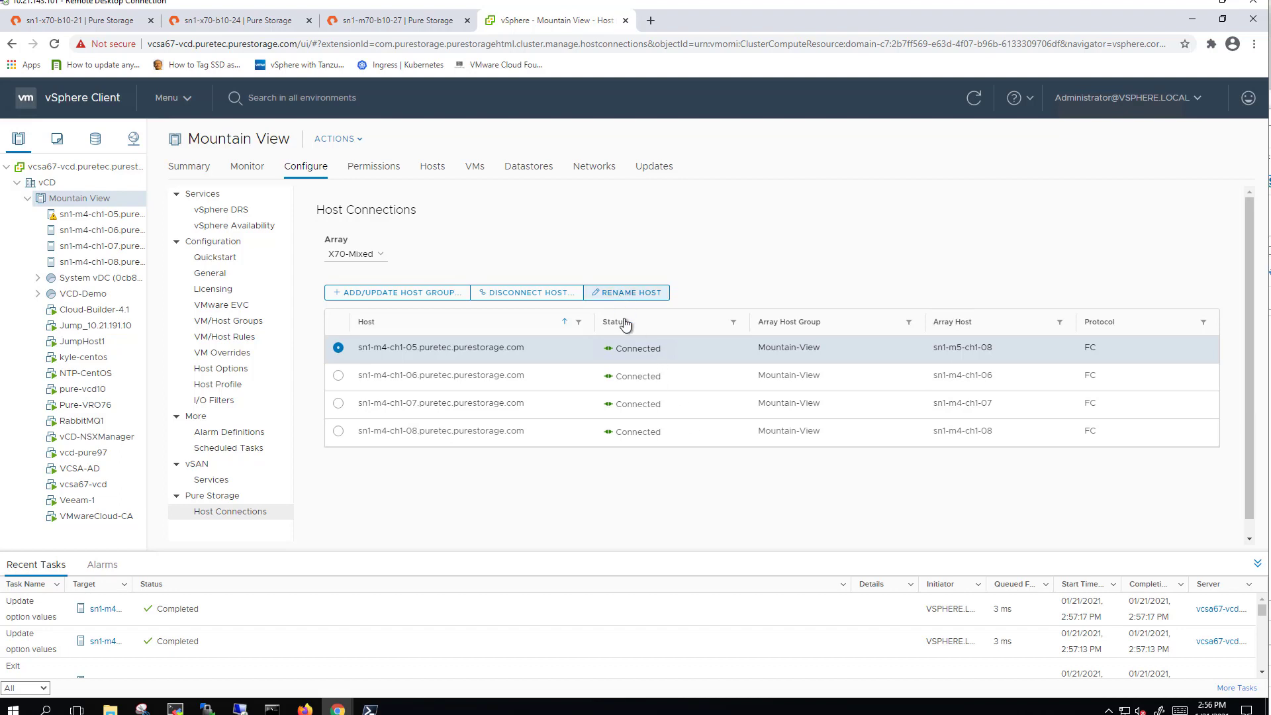
{"action": "left_click", "coordinate": [527, 291]}
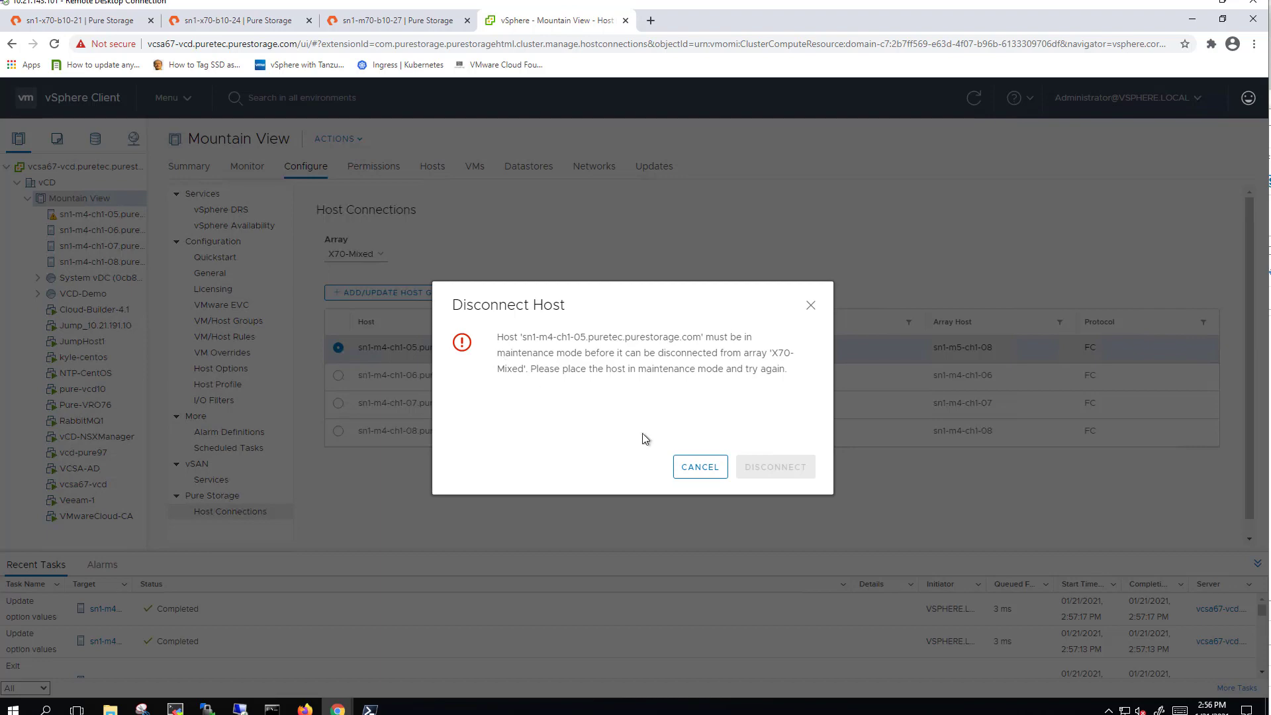
{"action": "left_click", "coordinate": [701, 468]}
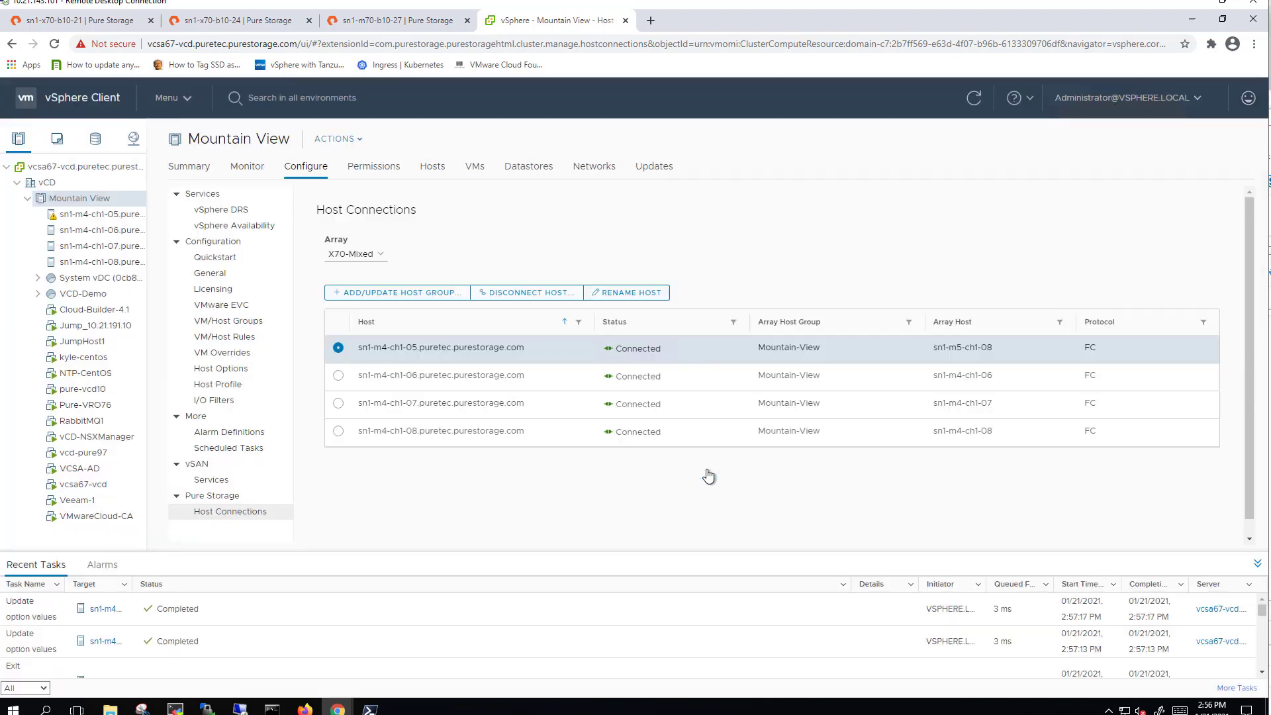
Step: Put the host sn1-m4-ch1-05.puretec.purestorage.com into maintenance mode
{"action": "right_click", "coordinate": [105, 217]}
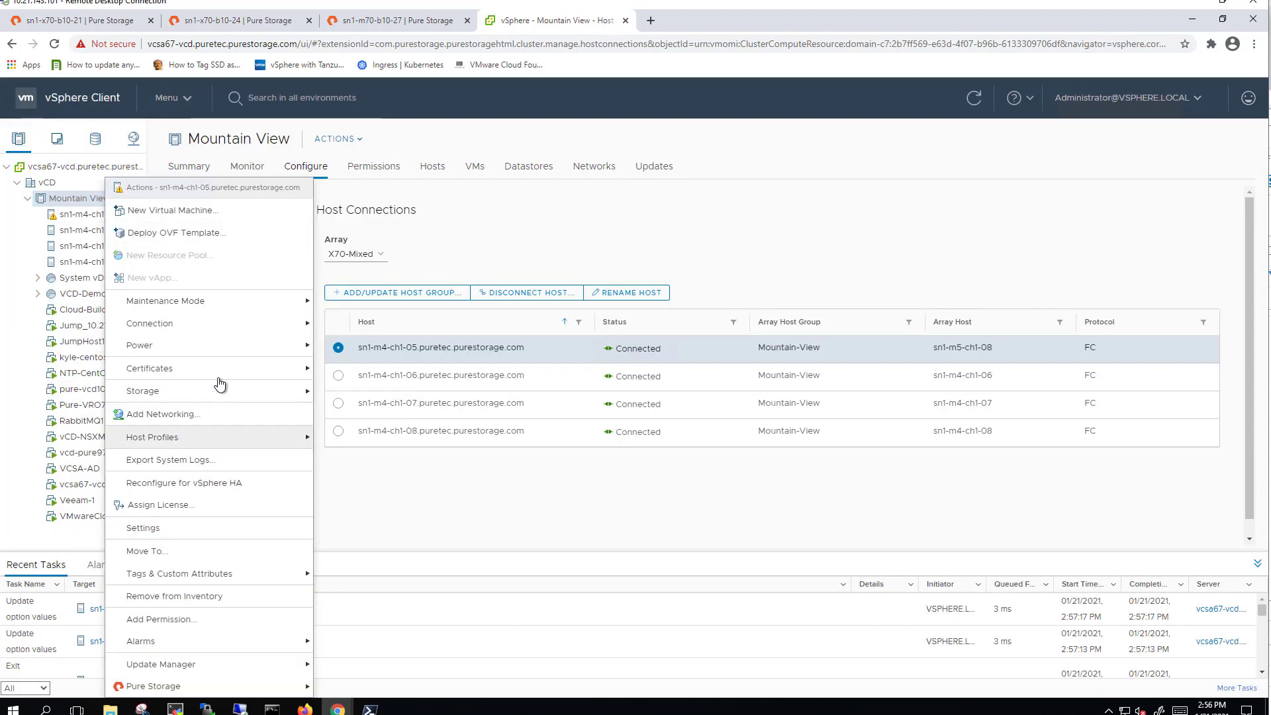
{"action": "mouse_move", "coordinate": [240, 303]}
{"action": "left_click", "coordinate": [430, 301]}
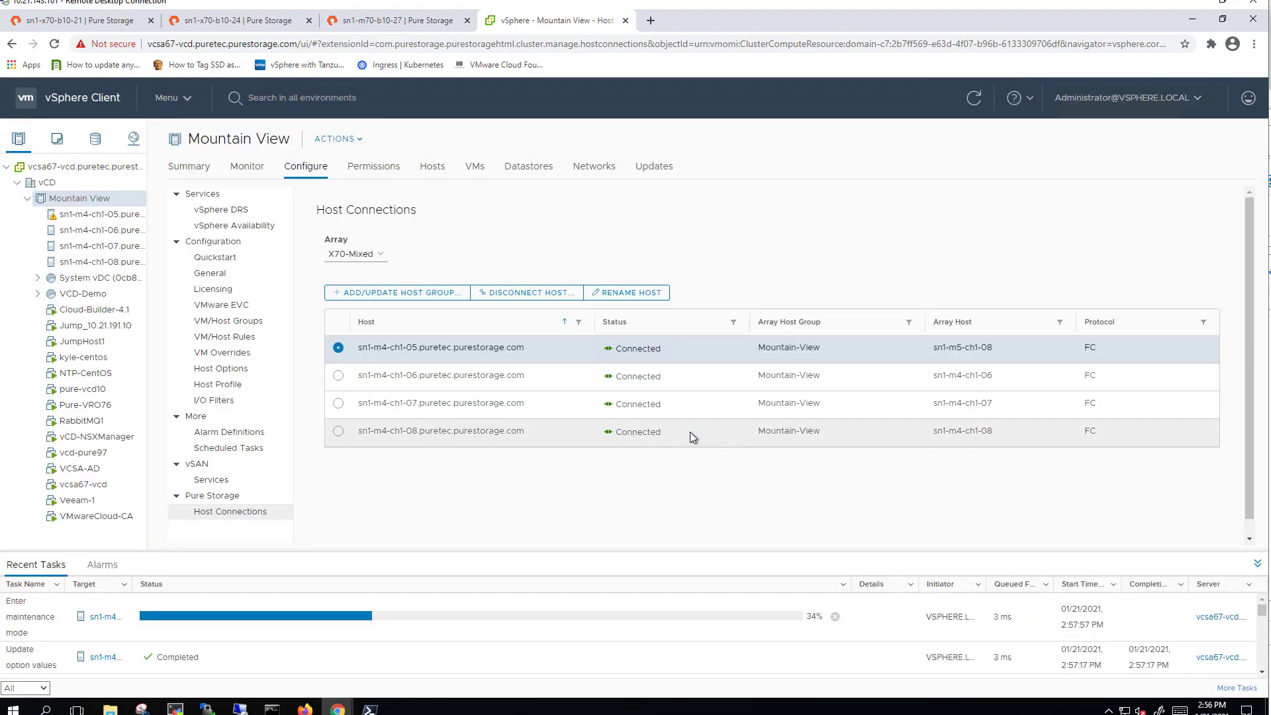
Step: Disconnect sn1-m4-ch1-05 from the X70-Mixed array and check the Mountain-View host group in the sn1-x70-b10-21 web interface
{"action": "left_click", "coordinate": [521, 293]}
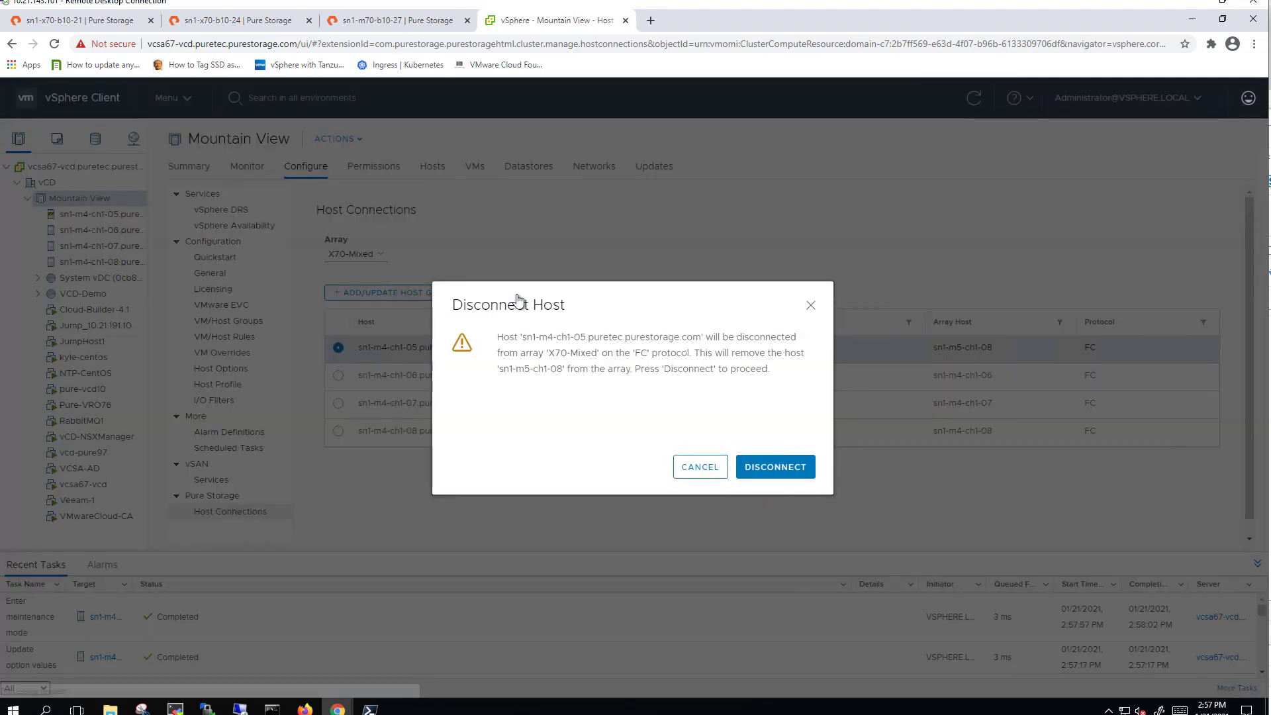
{"action": "left_click", "coordinate": [775, 466]}
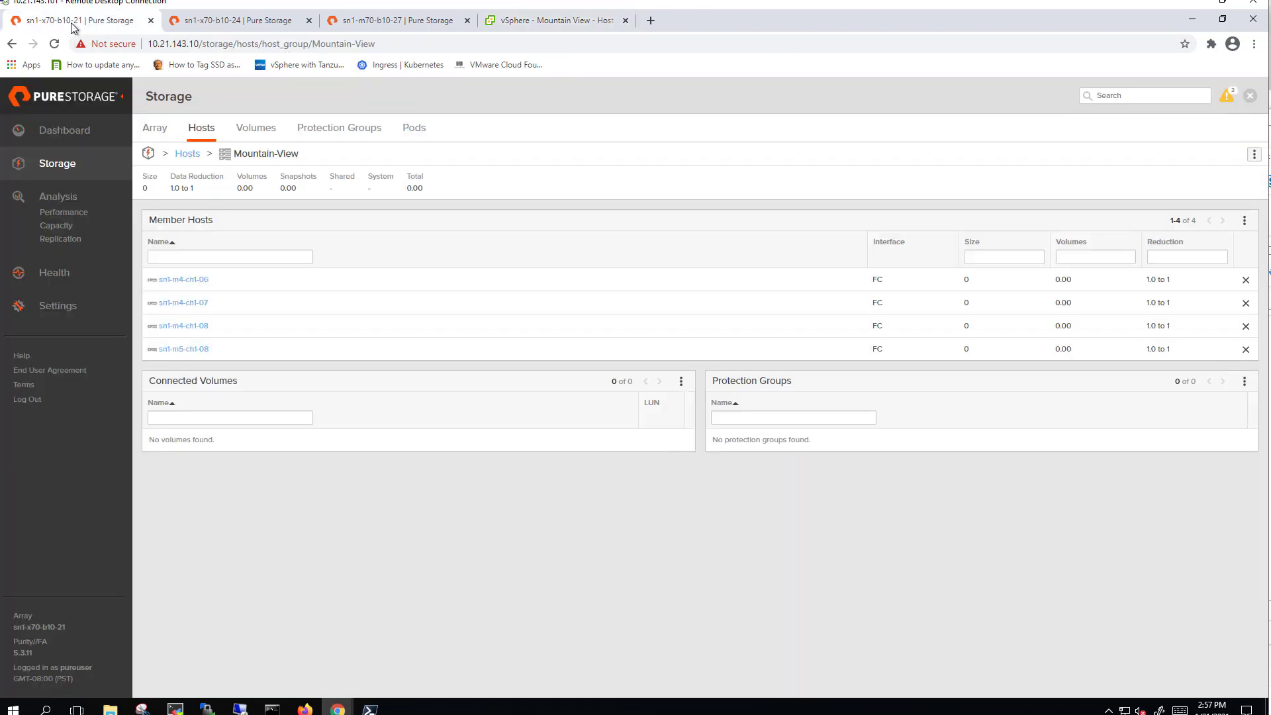
{"action": "left_click", "coordinate": [73, 21]}
{"action": "left_click", "coordinate": [54, 44]}
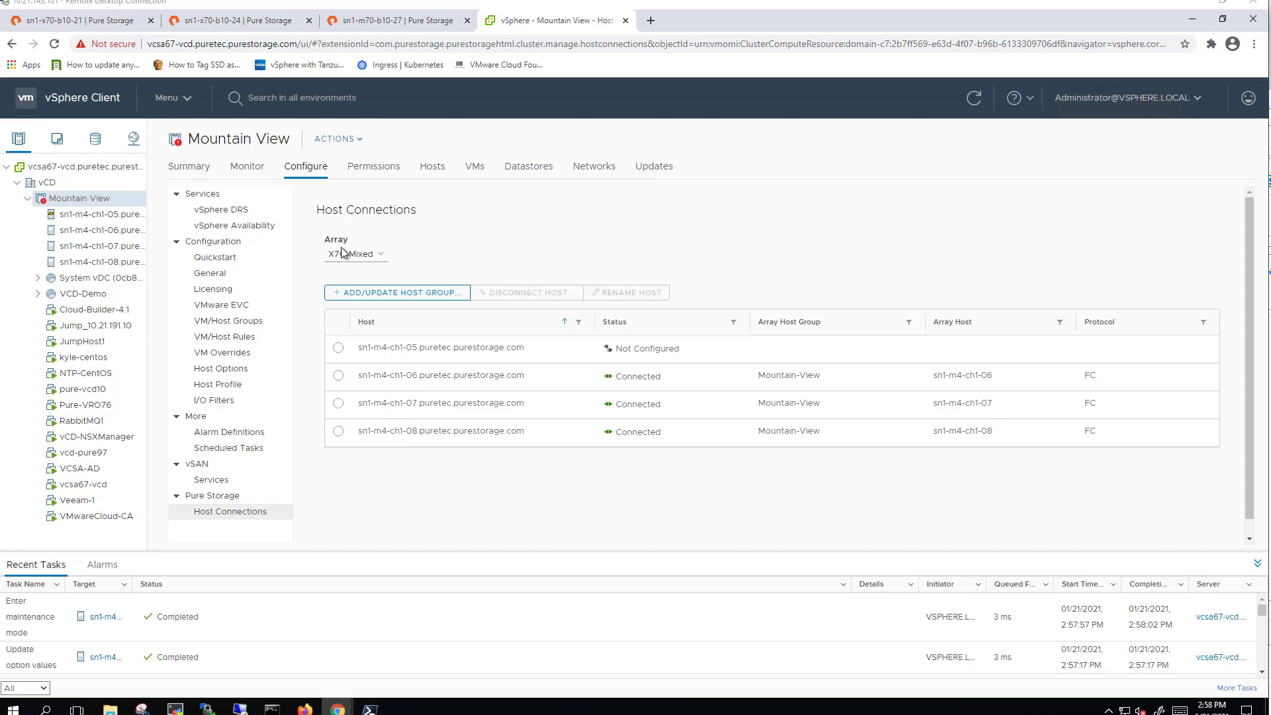
Step: Show the cluster's host connections for M70-iSCSI, configure iSCSI on its hosts for that array, and review the resulting tasks
{"action": "left_click", "coordinate": [345, 254]}
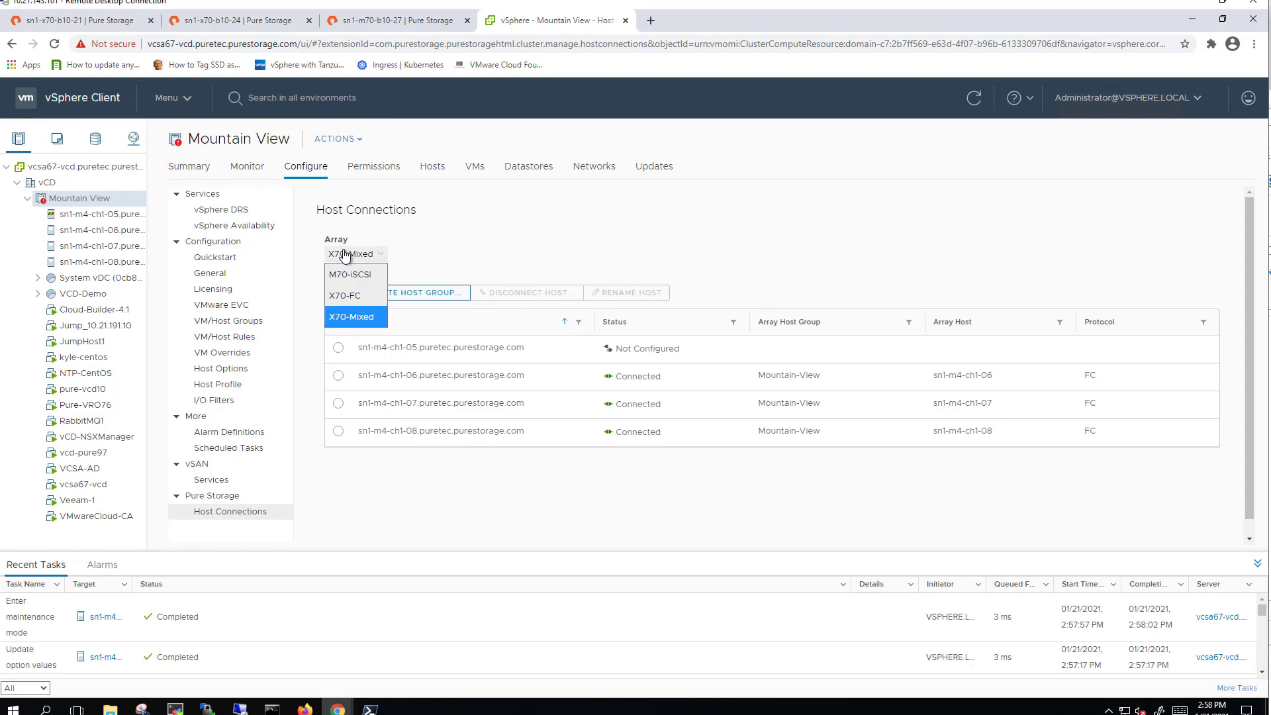
{"action": "left_click", "coordinate": [355, 277]}
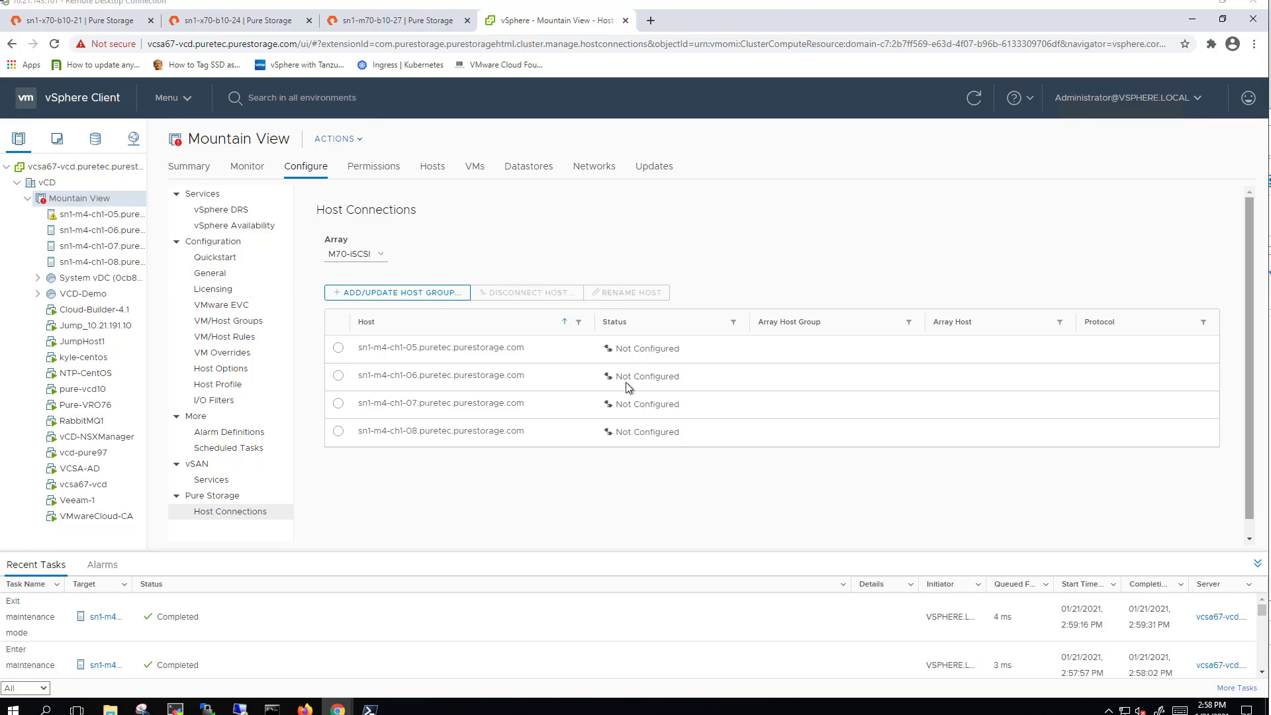
{"action": "right_click", "coordinate": [58, 200]}
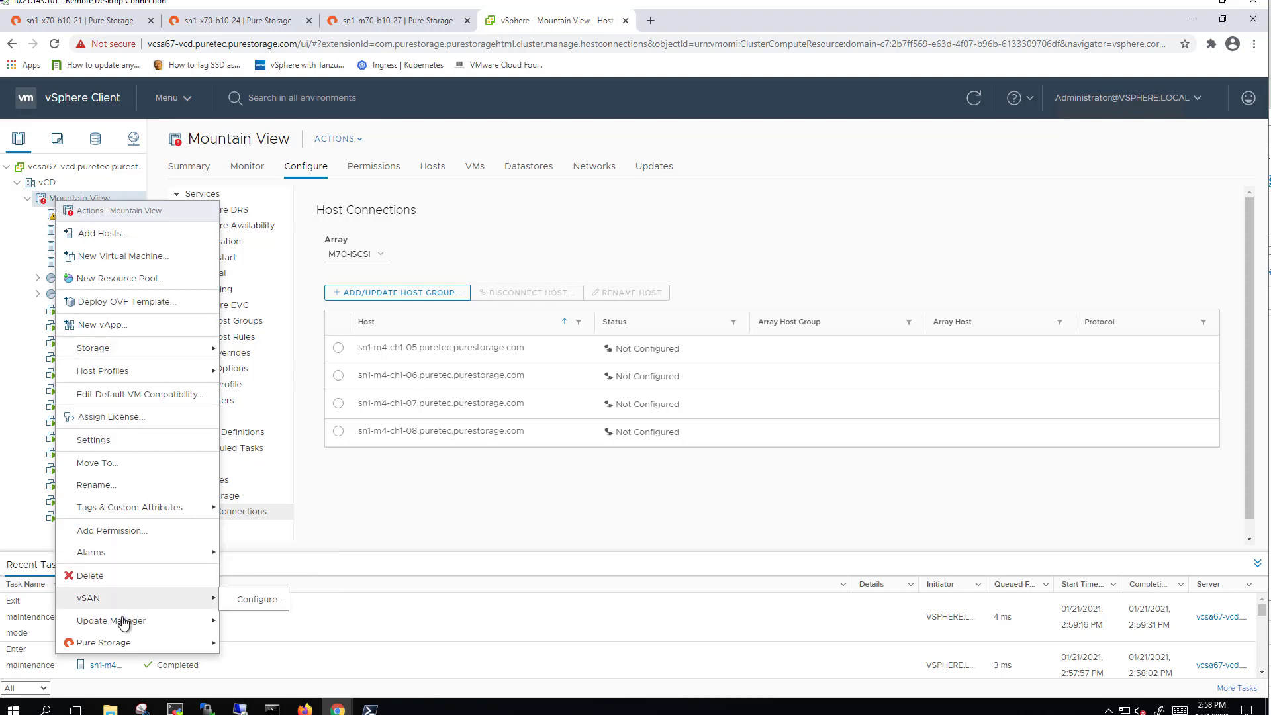
{"action": "mouse_move", "coordinate": [120, 644]}
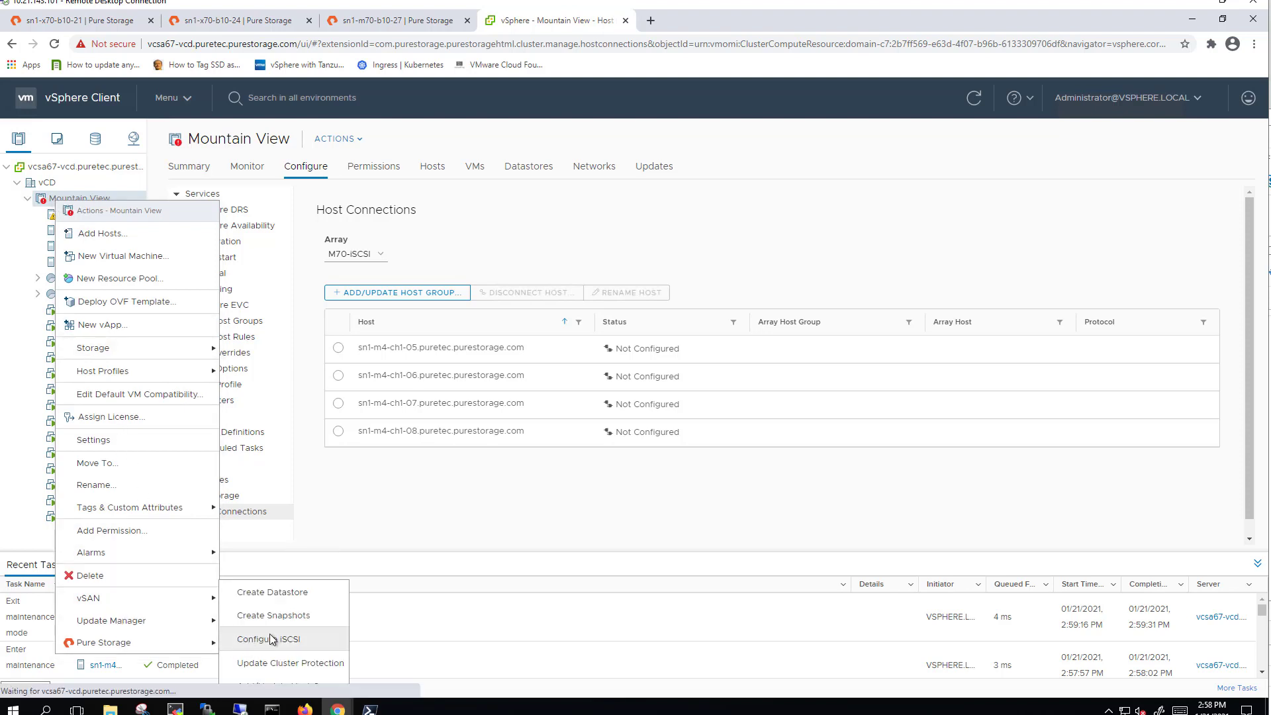
{"action": "left_click", "coordinate": [252, 639]}
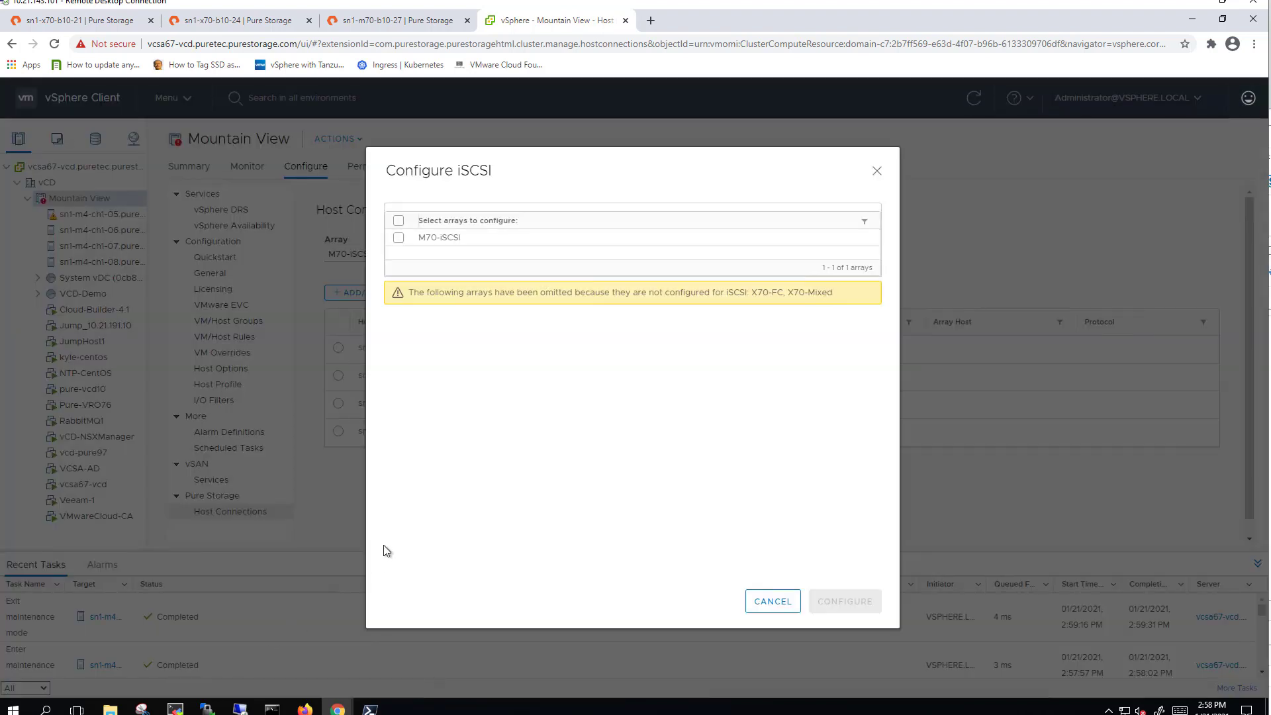
{"action": "left_click", "coordinate": [397, 221]}
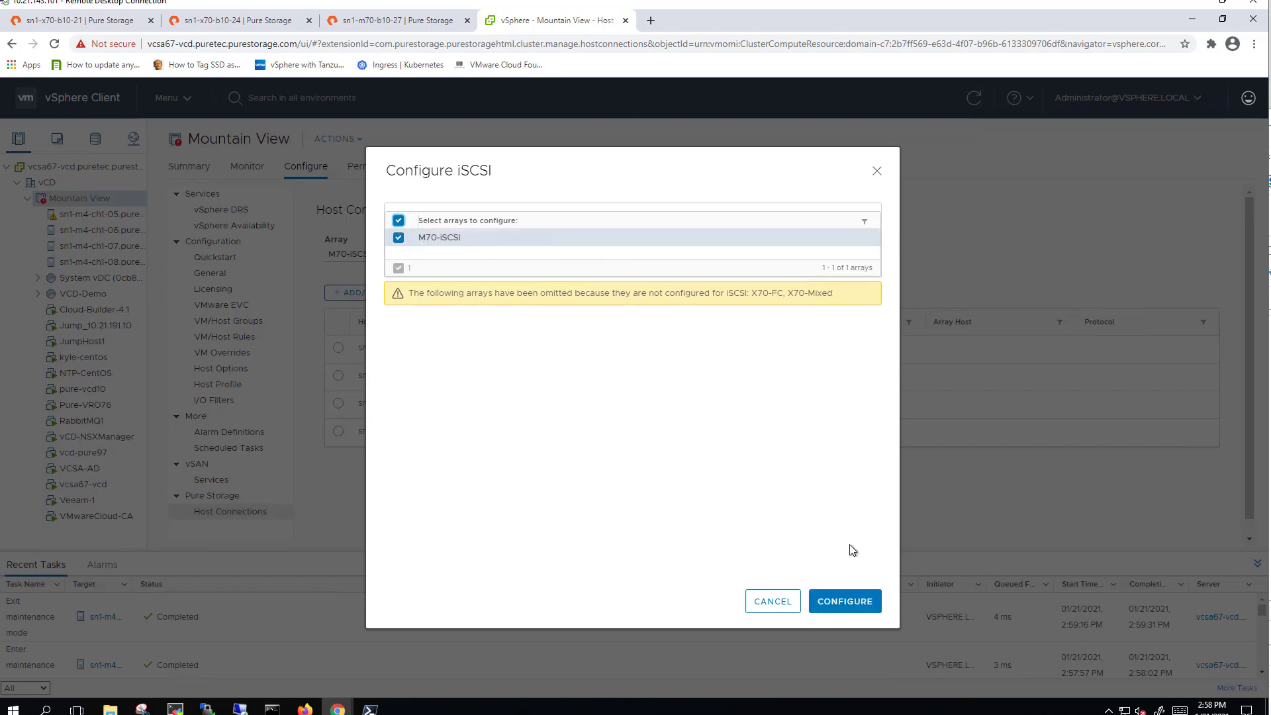
{"action": "left_click", "coordinate": [853, 610]}
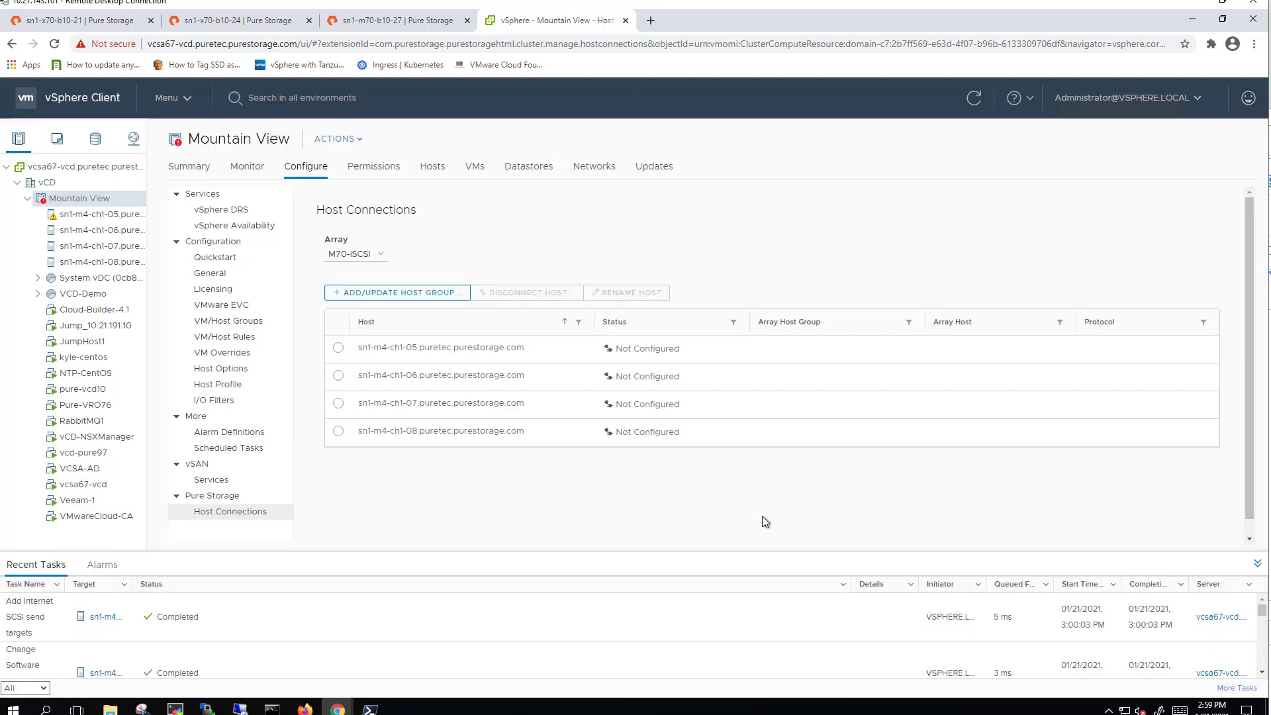
{"action": "scroll", "coordinate": [434, 632], "scroll_direction": "down", "scroll_amount": 3}
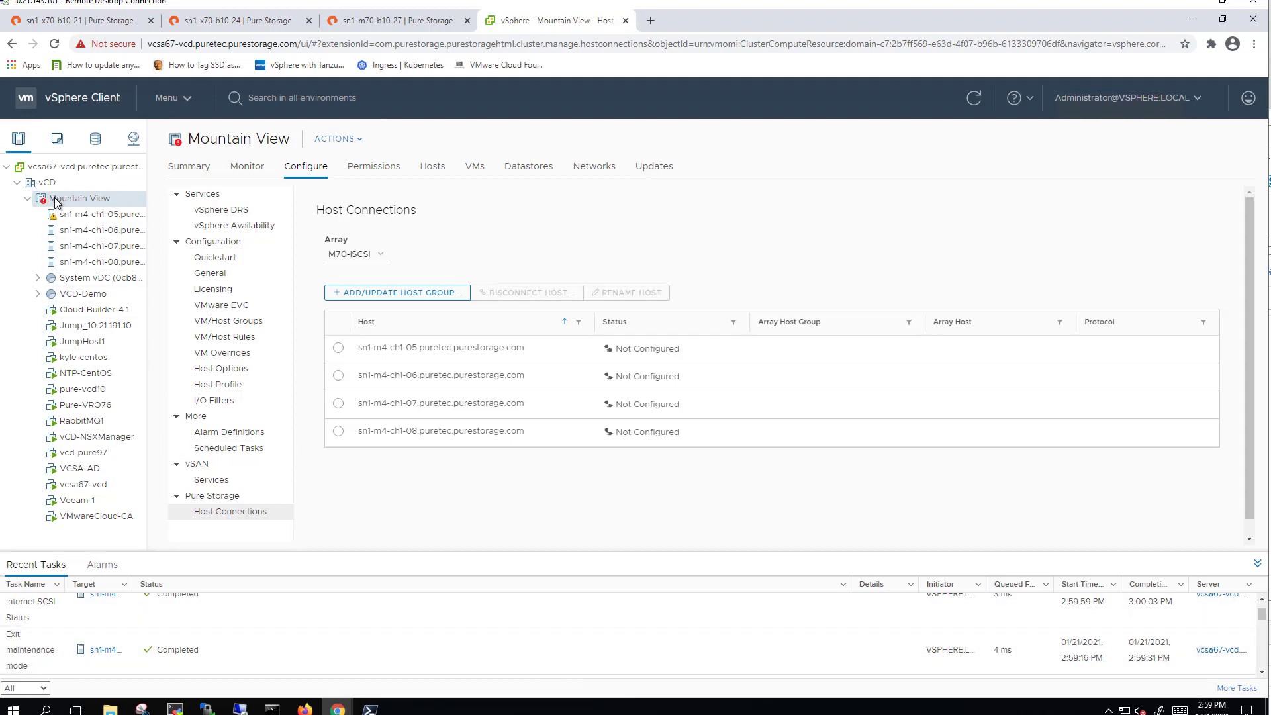
Step: Create the Mountain View host group and hosts on M70-iSCSI using iSCSI, with iSCSI initiators configured on the hosts
{"action": "left_click", "coordinate": [360, 297]}
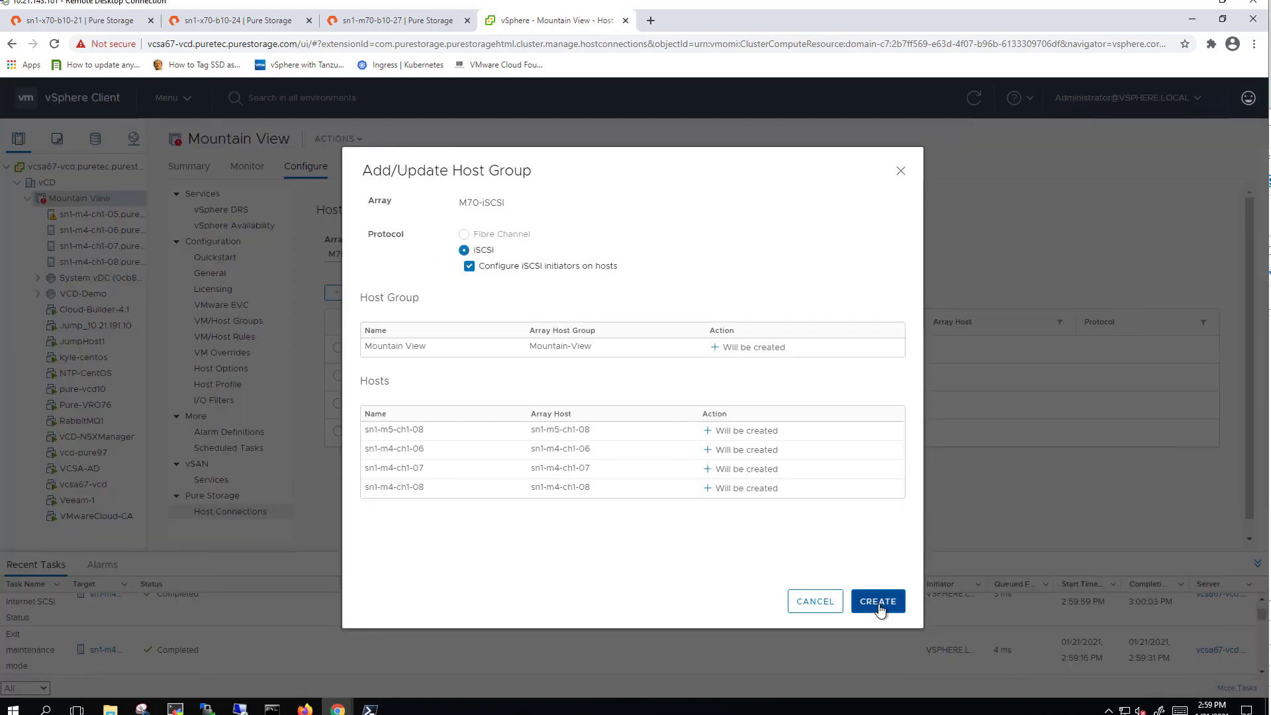
{"action": "left_click", "coordinate": [472, 268]}
{"action": "left_click", "coordinate": [471, 268]}
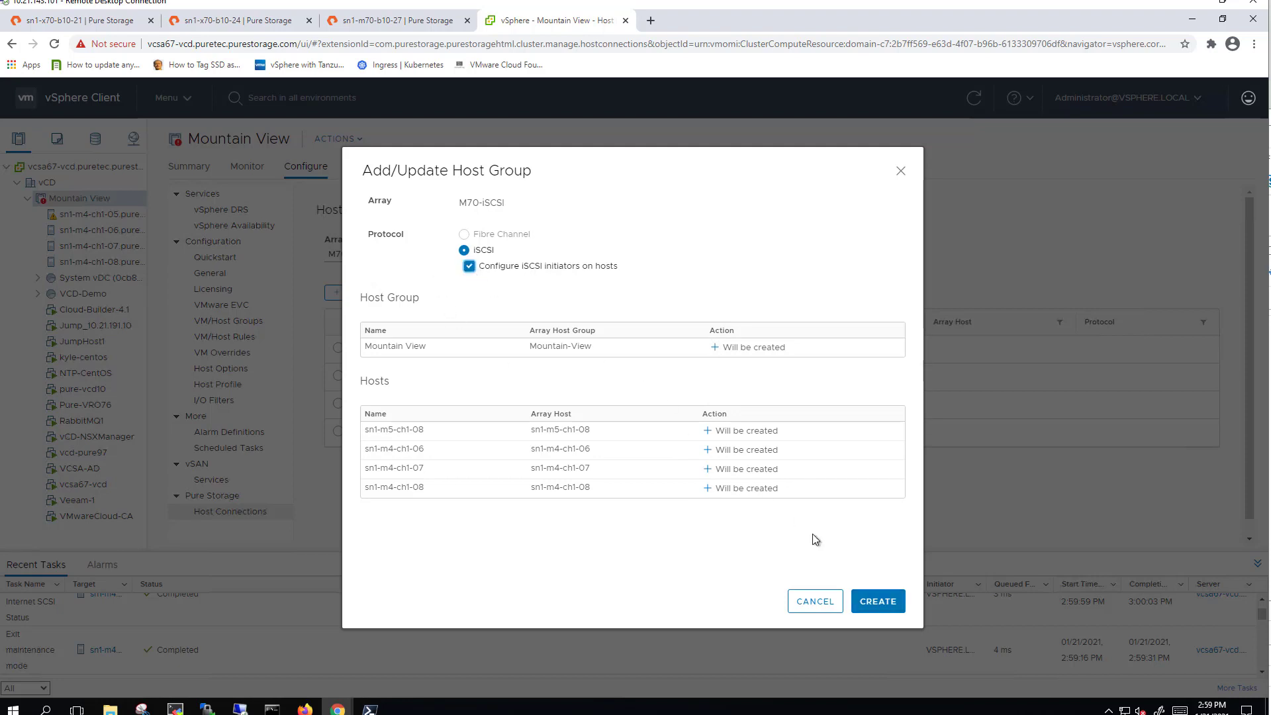
{"action": "left_click", "coordinate": [879, 613]}
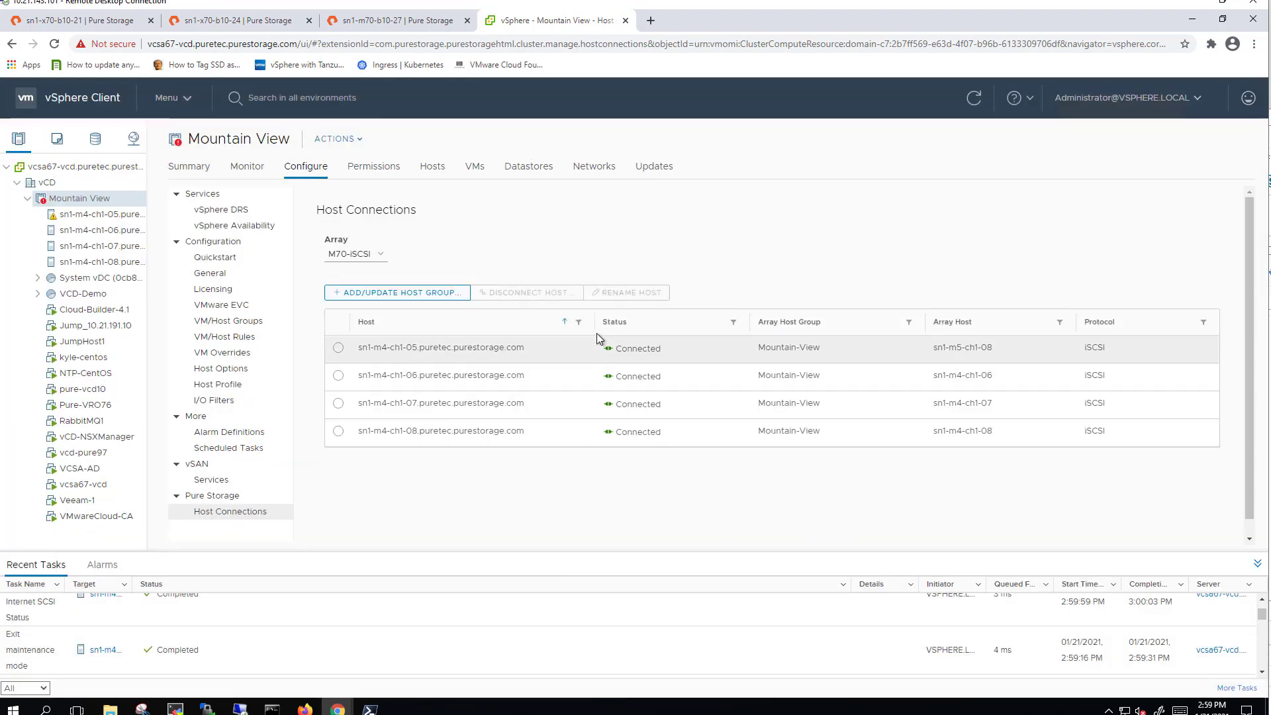
Step: Switch to the sn1-m70-b10-27 array's web interface and inspect the Mountain-View host group and the ports of host sn1-m4-ch1-06
{"action": "left_click", "coordinate": [392, 25]}
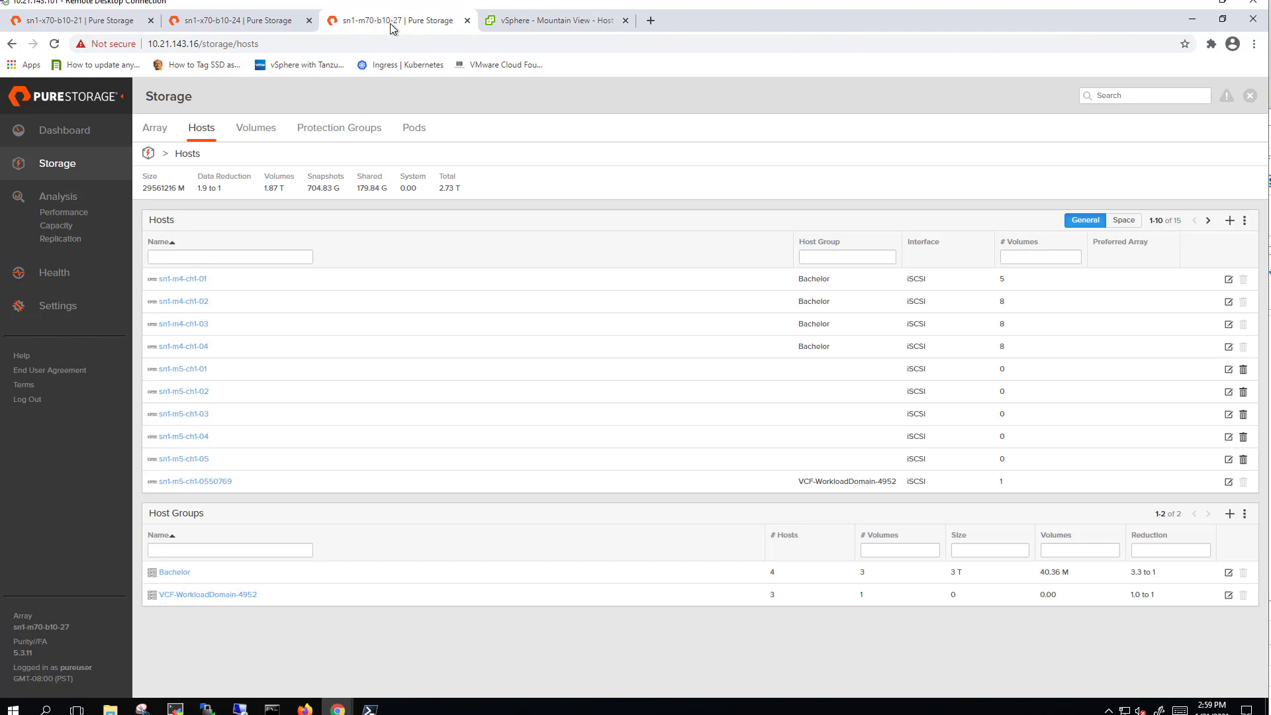
{"action": "left_click", "coordinate": [54, 44]}
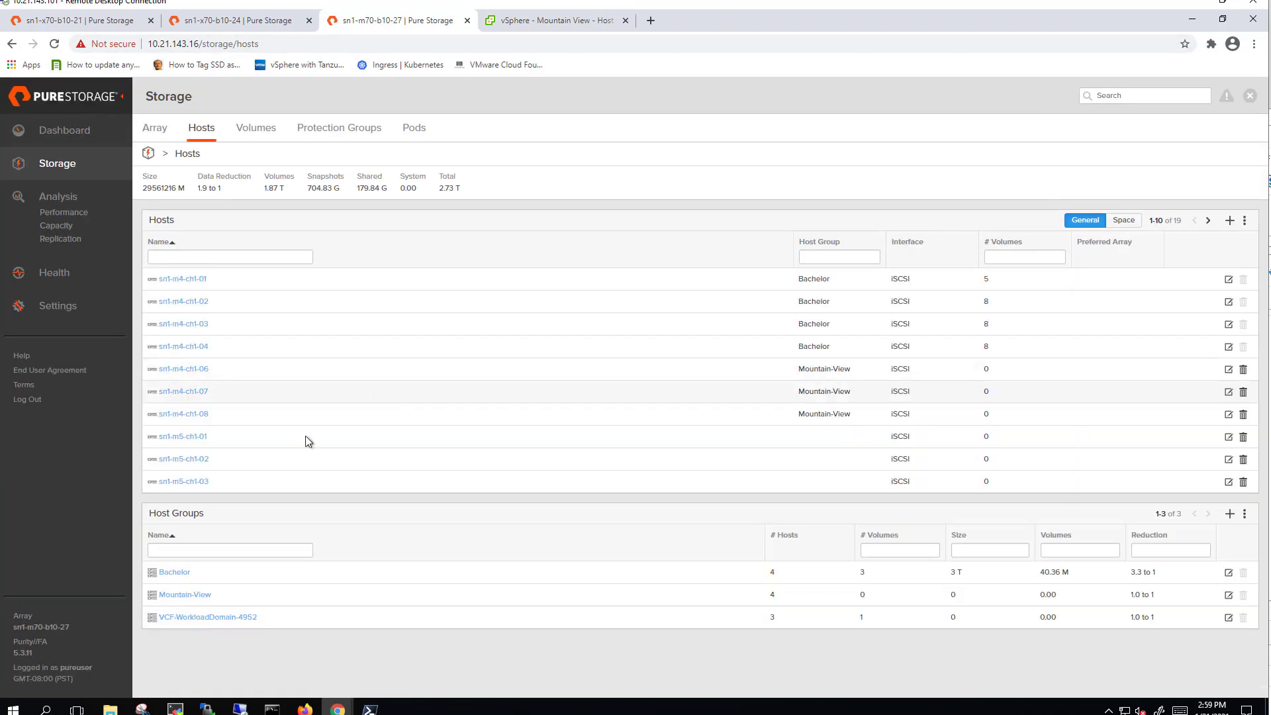
{"action": "left_click", "coordinate": [184, 597]}
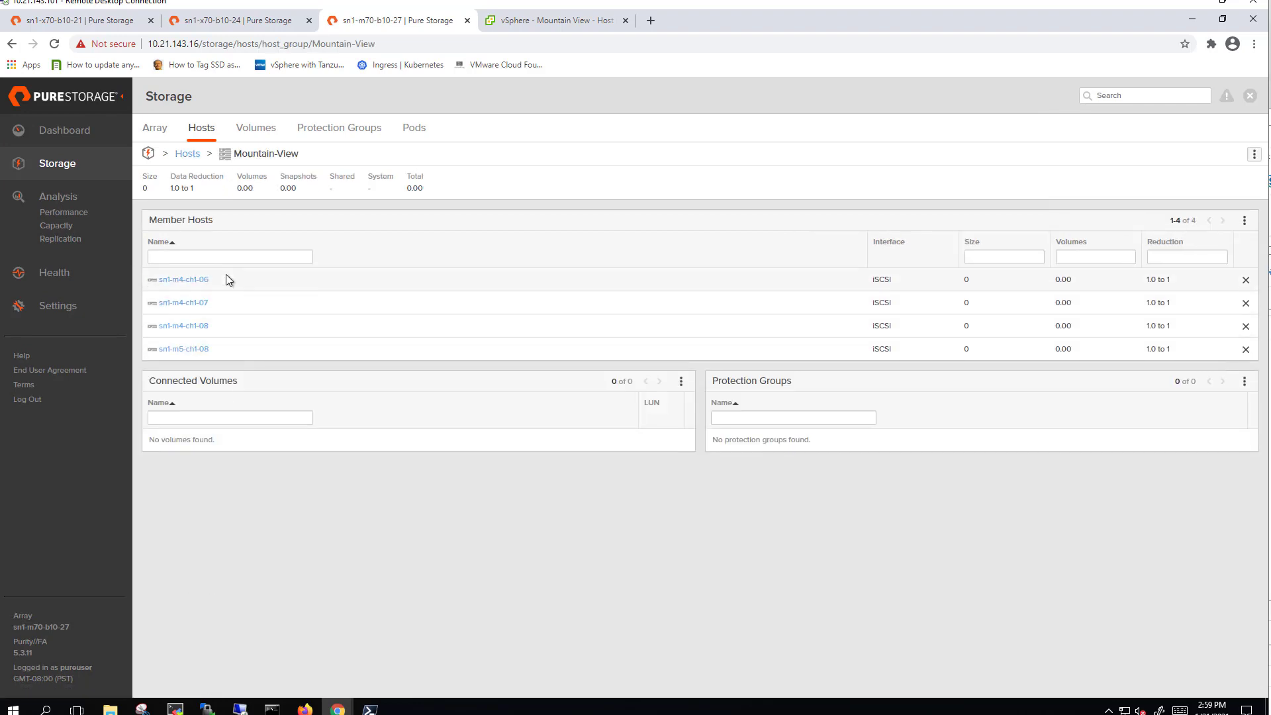
{"action": "left_click", "coordinate": [184, 279]}
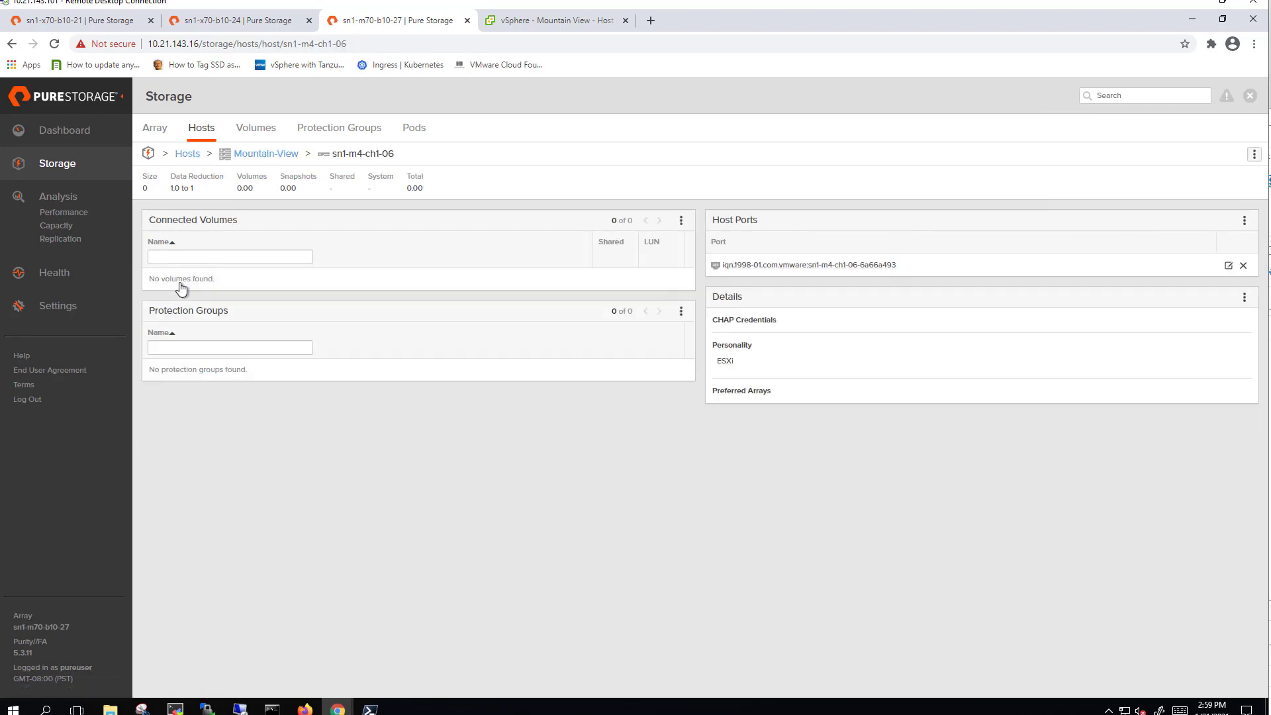